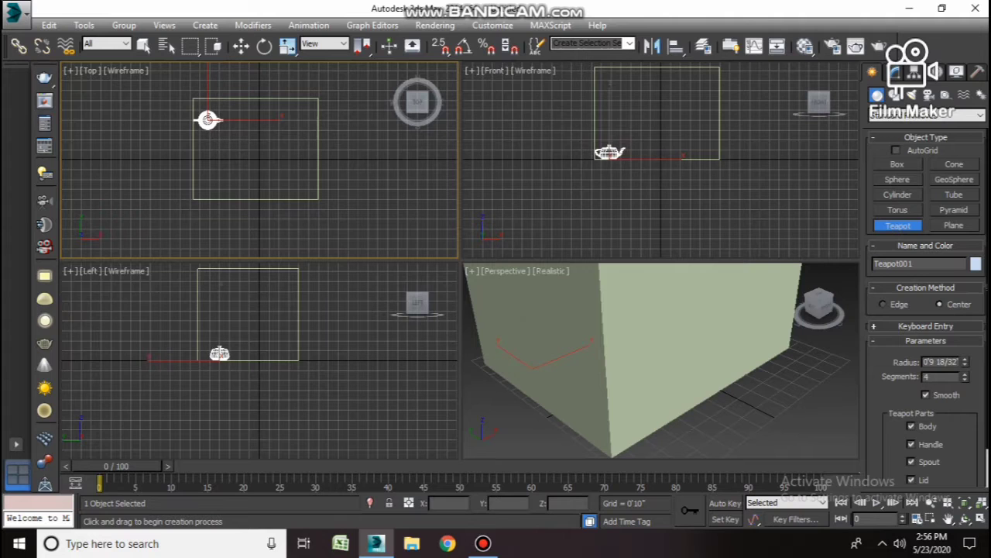
Copy the teapot along the X axis to get two more teapots in an evenly spaced row inside the box
left_click(242, 47)
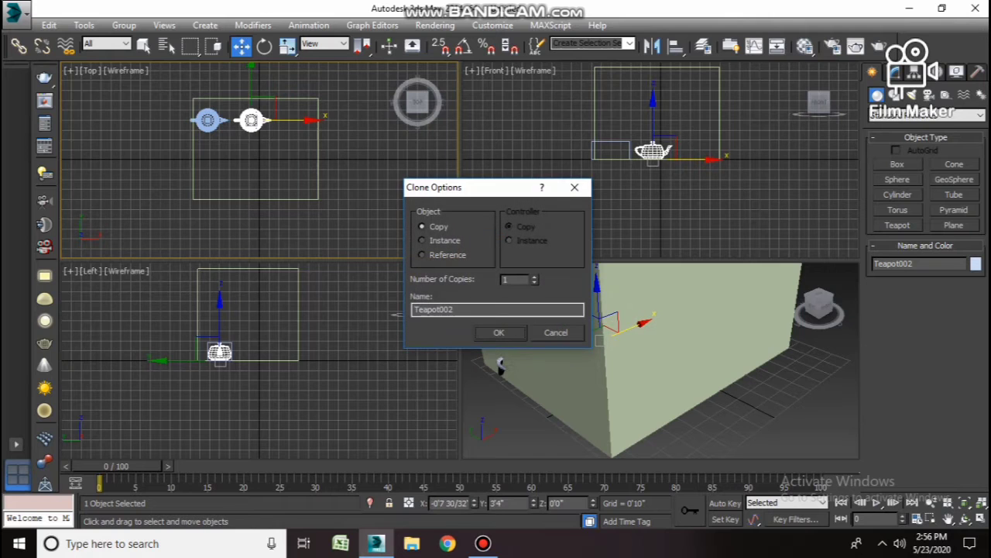
left_click(535, 276)
left_click(499, 333)
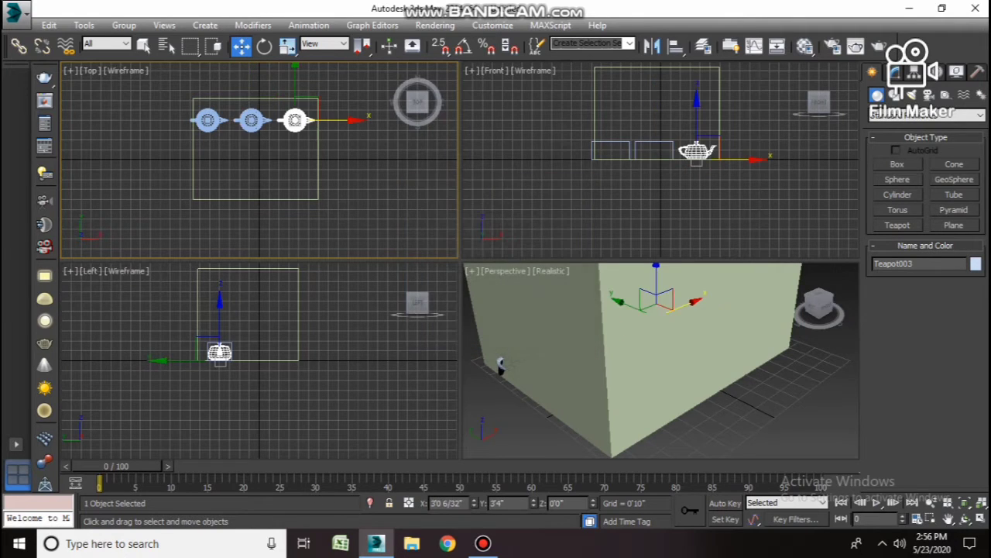
Scale the box up uniformly so it encloses the three teapots with some clearance
left_click(318, 172)
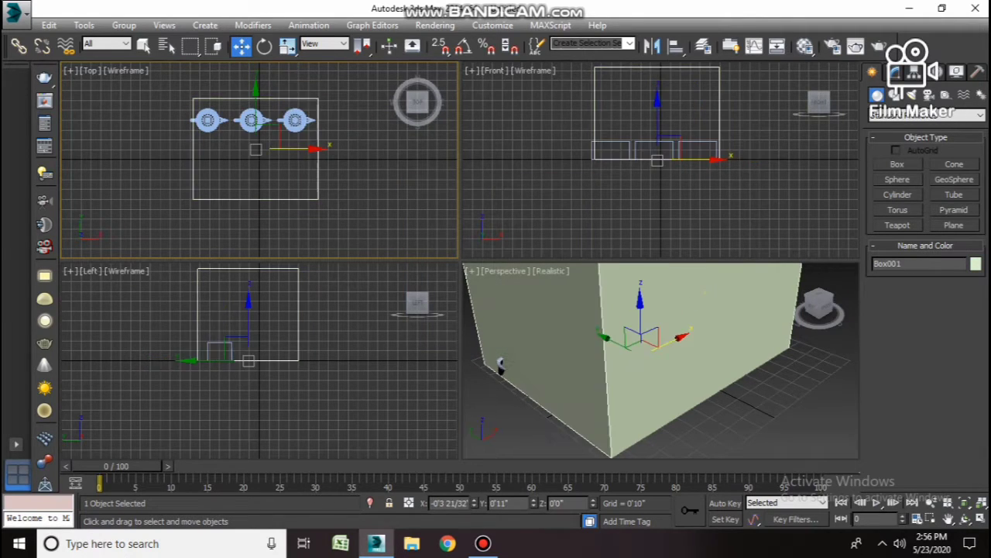
left_click(288, 46)
left_click_drag(266, 140, 266, 124)
left_click(364, 186)
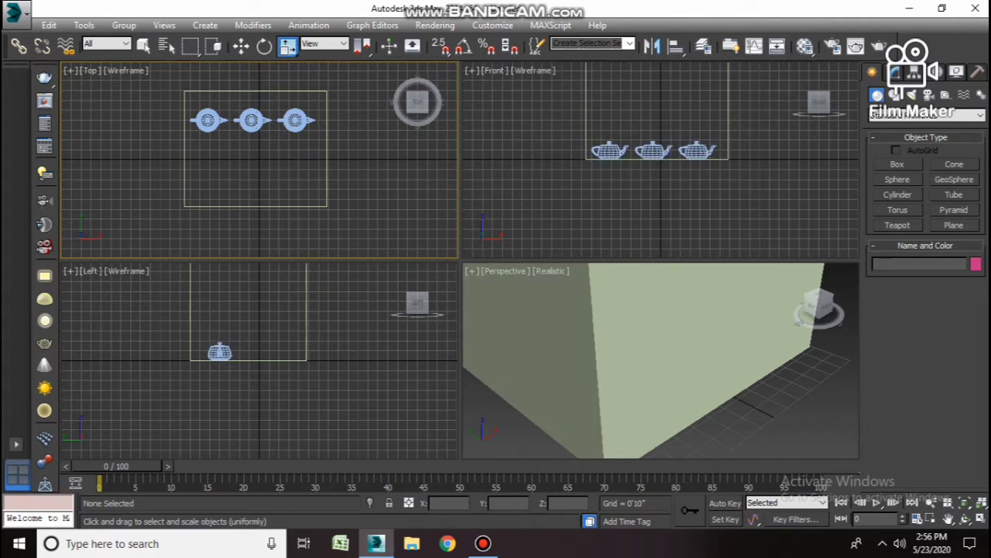
Create a V-Ray physical camera in the top view, from the middle of the box's front edge aimed at the centre teapot
middle_click_drag(260, 333, 262, 383)
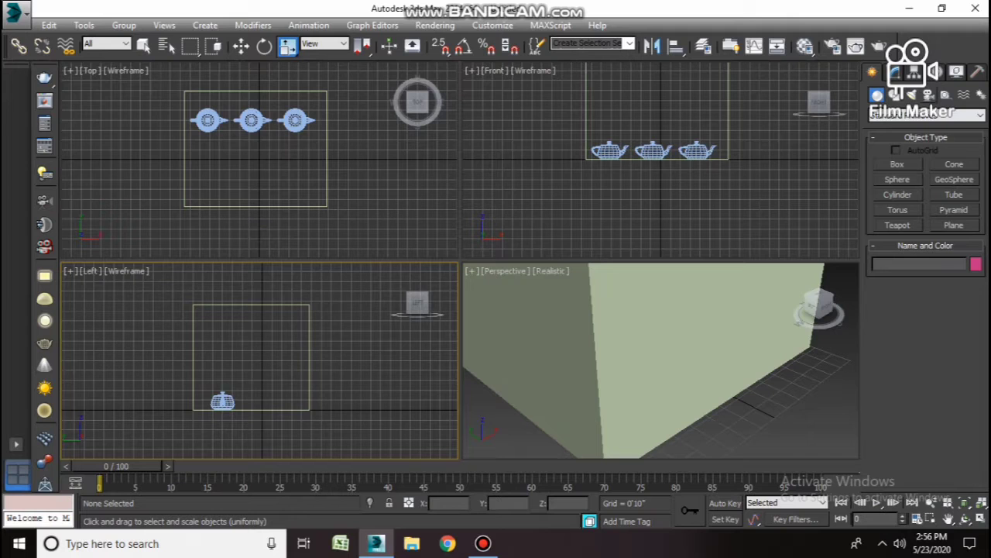
left_click(929, 94)
left_click(928, 116)
left_click(891, 137)
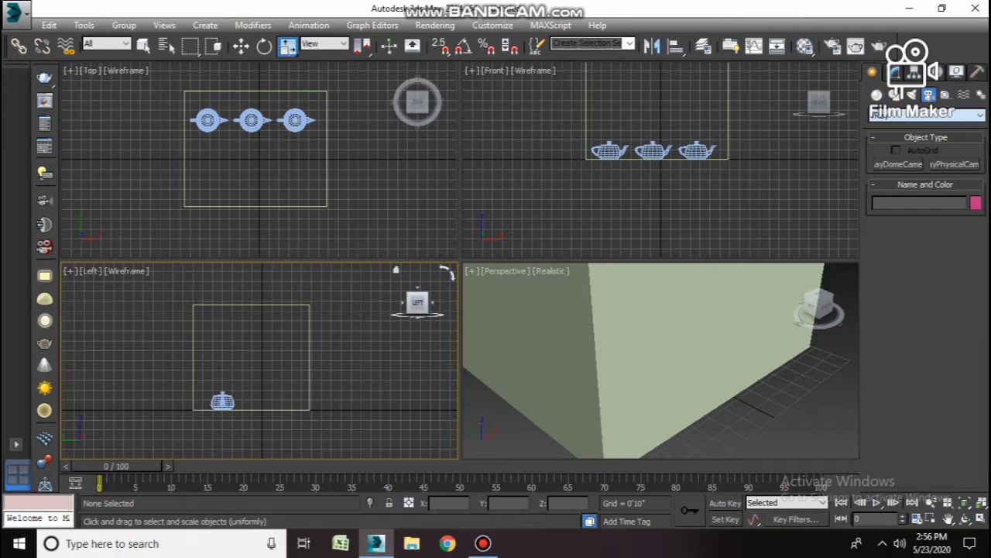
left_click(954, 164)
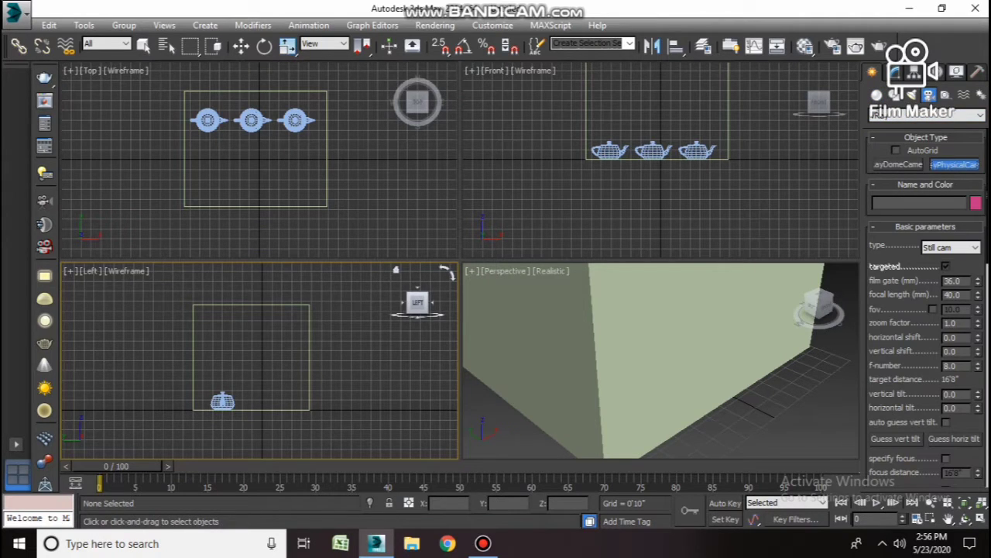
left_click_drag(251, 202, 253, 123)
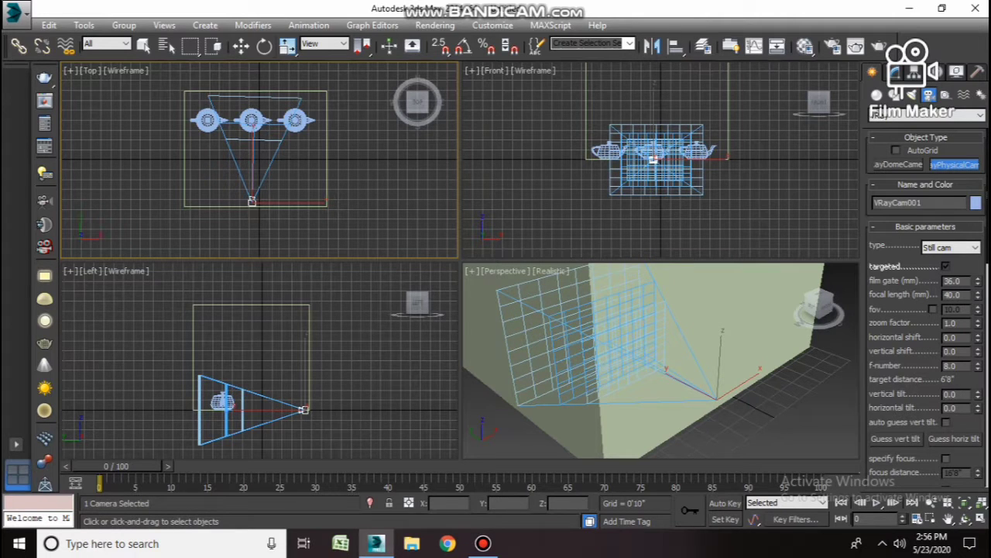
Raise the camera to a height of about 5'4" so it looks down at the teapots
left_click(242, 46)
left_click_drag(654, 124, 653, 66)
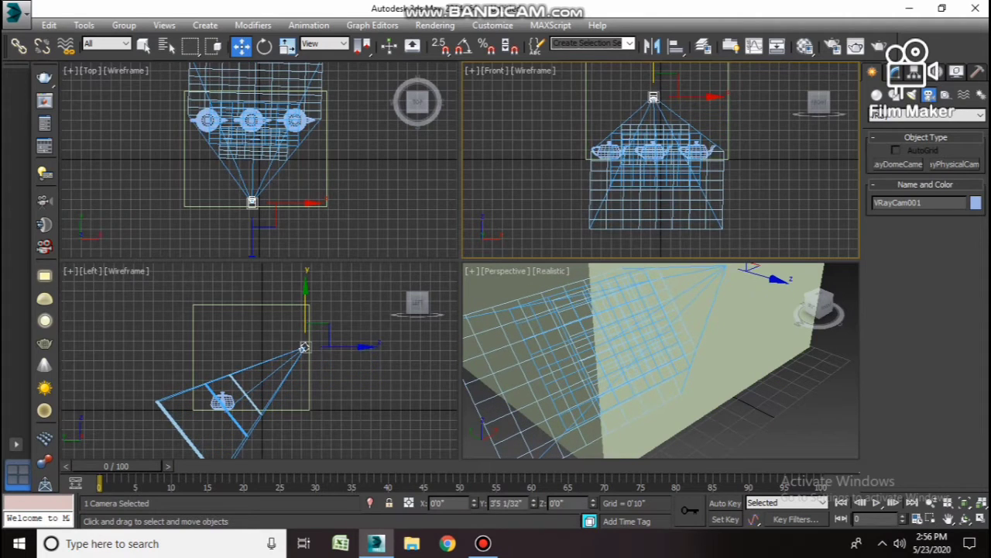
left_click_drag(304, 353, 375, 276)
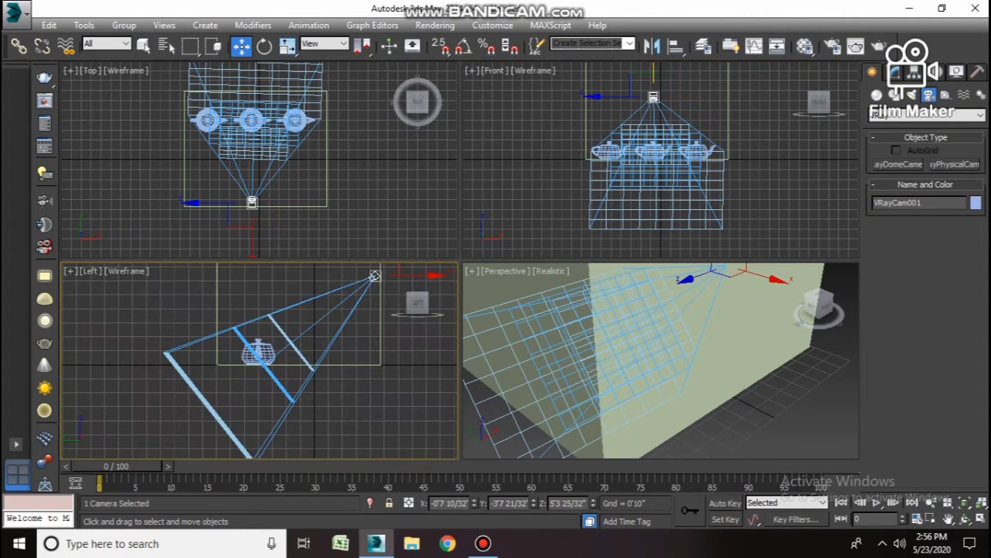
middle_click_drag(375, 275, 364, 331)
Move the box and teapots down below the camera target, and lower the camera to a height of about 3'7"
left_click_drag(165, 303, 239, 405)
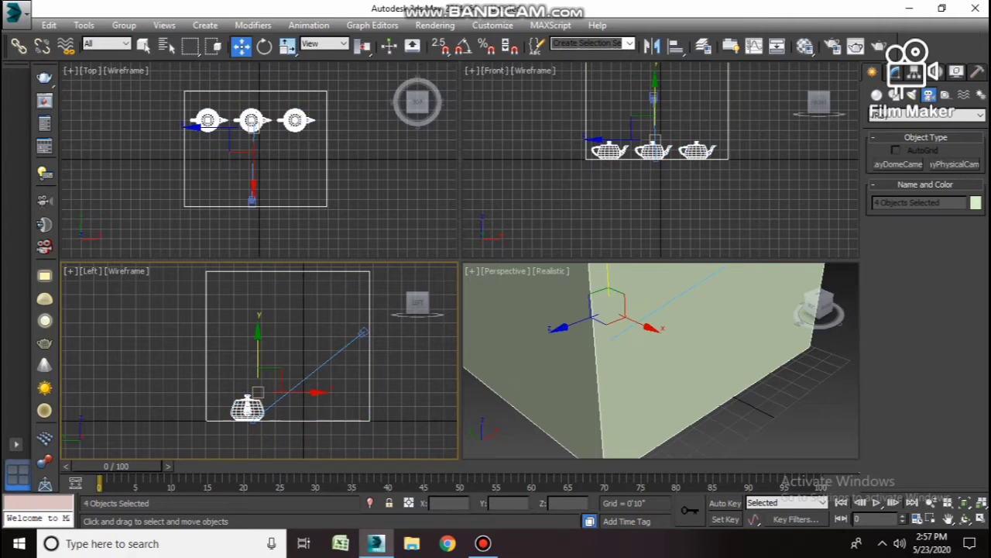
left_click_drag(257, 353, 258, 386)
left_click(364, 331)
left_click_drag(364, 300, 364, 329)
left_click(325, 325)
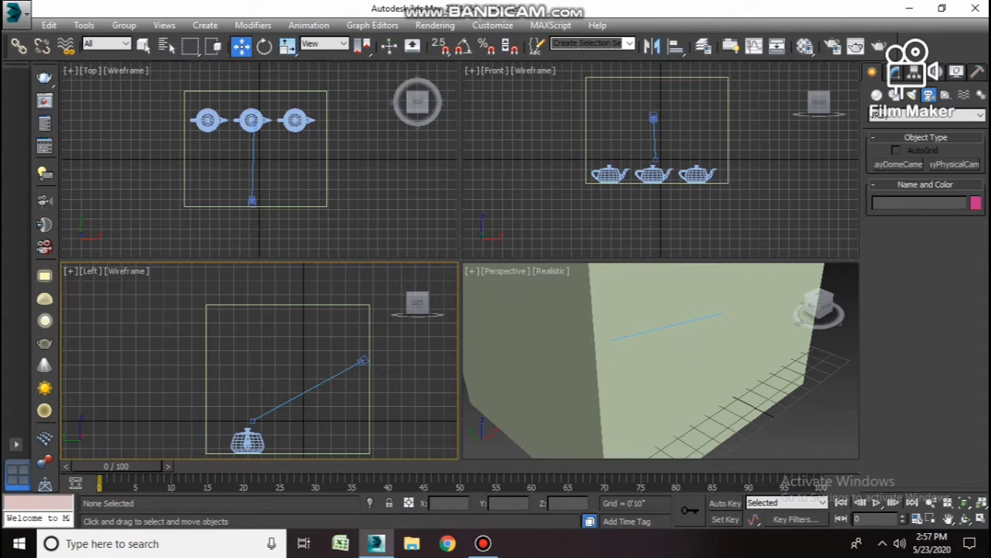
Switch the perspective viewport to the V-Ray camera's view and hide the grid in all four viewports
left_click(813, 424)
key("c")
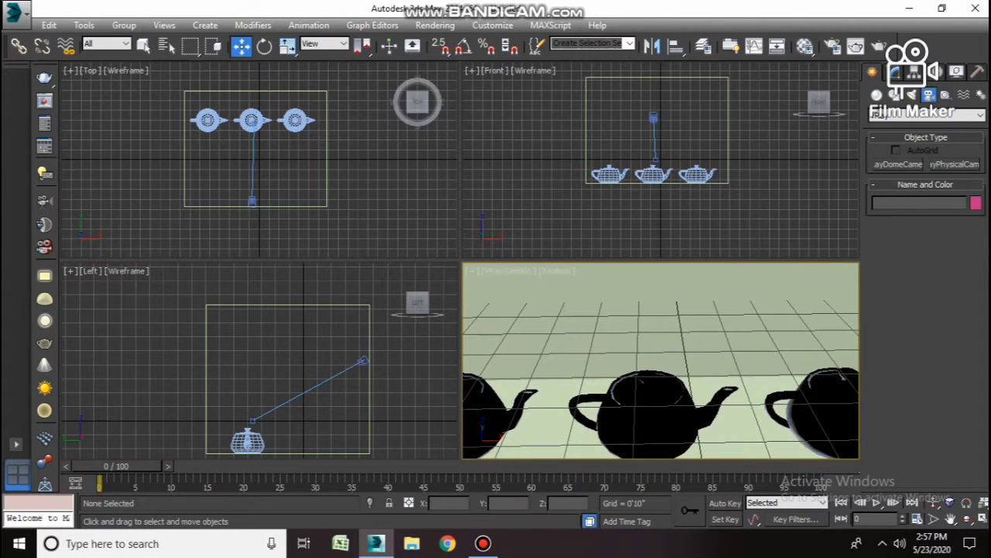
key("g")
left_click(775, 217)
key("g")
left_click(372, 217)
key("g")
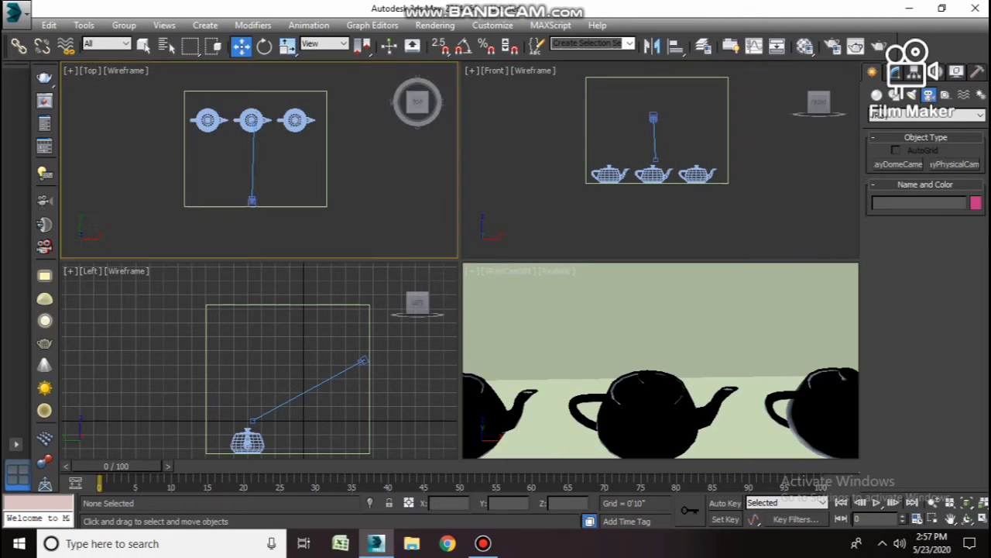
left_click(326, 325)
key("g")
Set the V-Ray camera's zoom factor to 0.41 so that all three teapots fit in the view
left_click(362, 361)
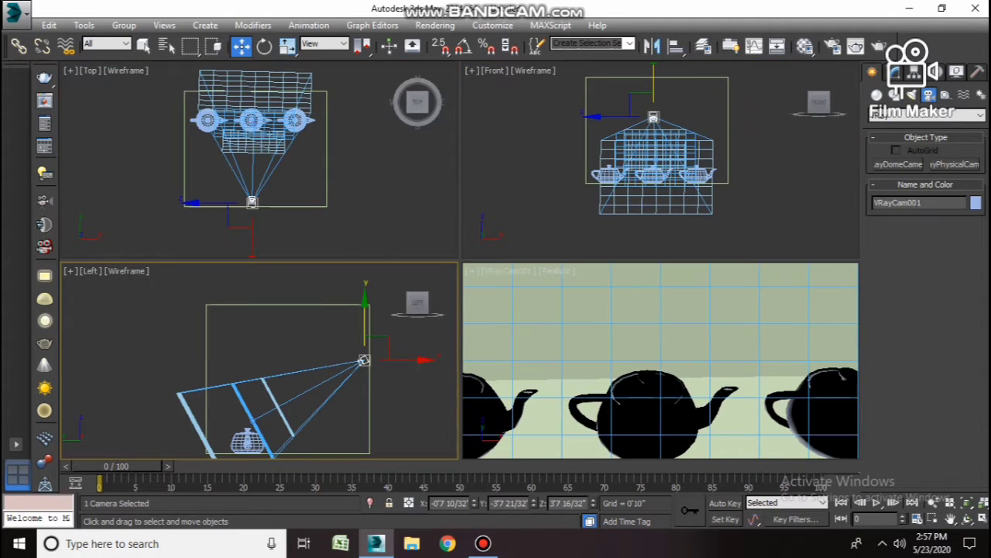
left_click(896, 72)
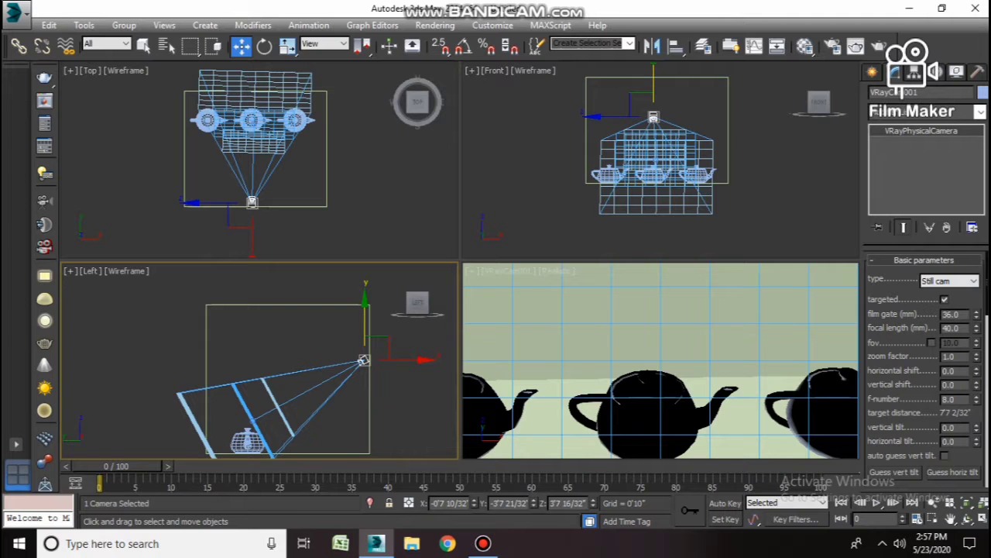
left_click_drag(977, 356, 977, 429)
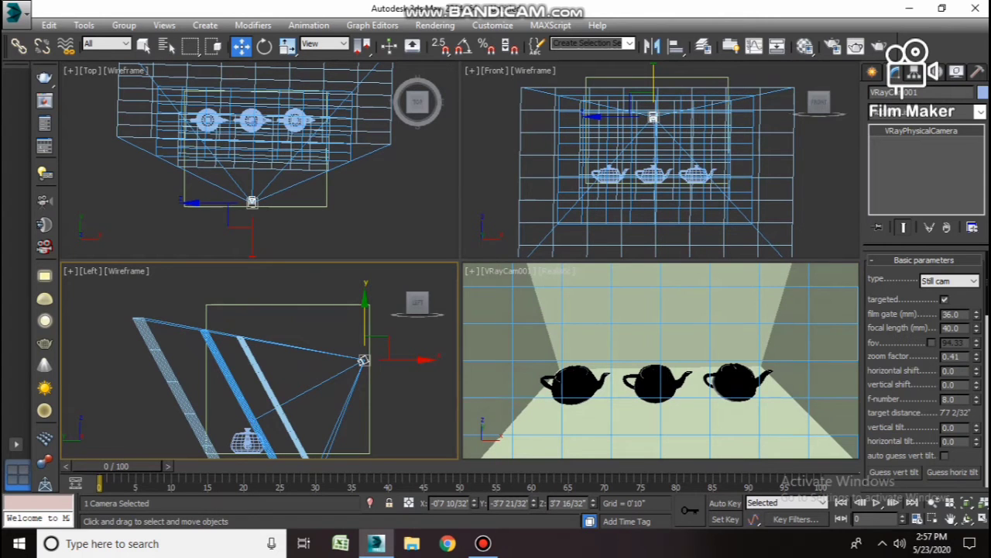
Try a horizontal and a vertical shift of 0.02 on the camera, and reset both to 0
mouse_move(977, 371)
left_mouse_down()
mouse_move(977, 392)
mouse_move(976, 383)
left_mouse_up()
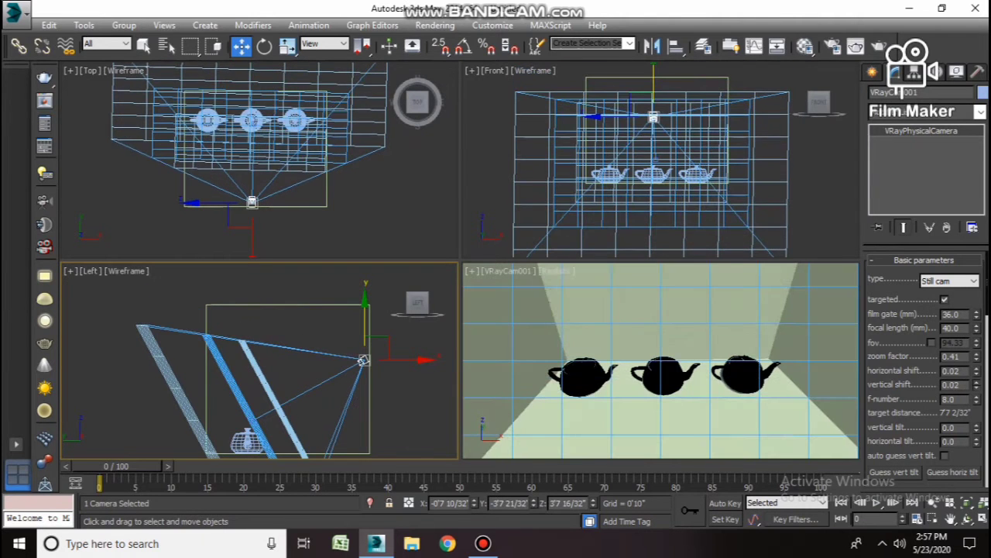
right_click(976, 385)
right_click(977, 371)
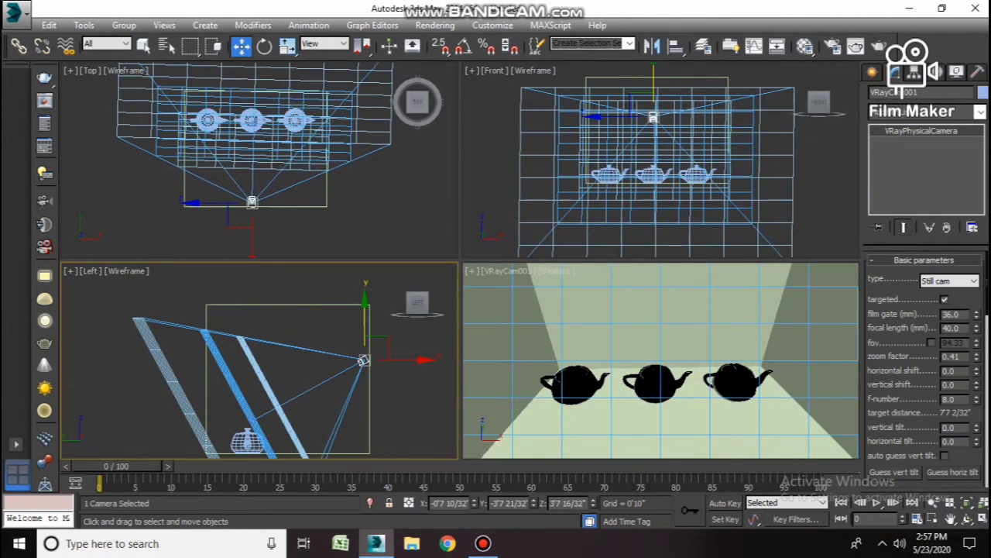
Change the camera viewport's display style to Shaded and deselect the camera
left_click(557, 271)
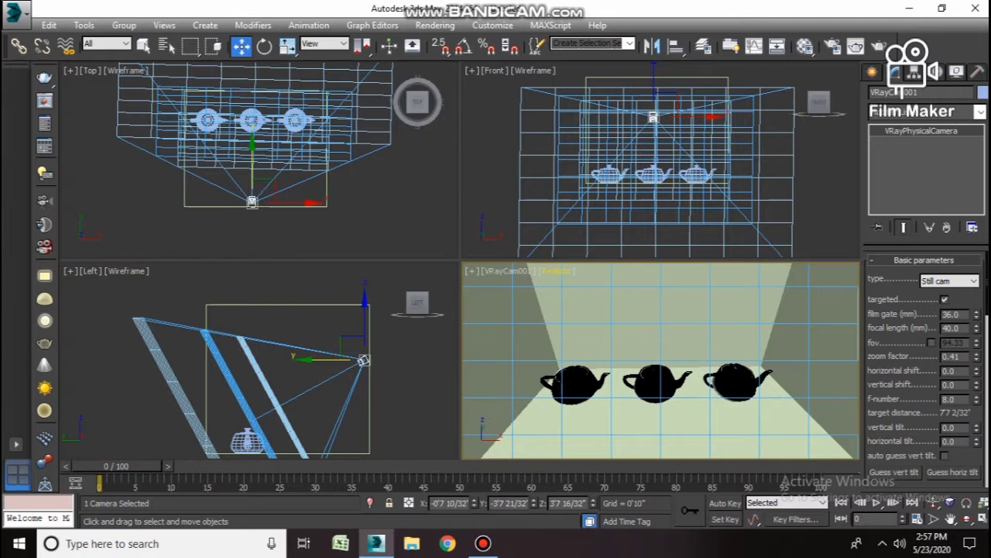
left_click(595, 28)
left_click(411, 192)
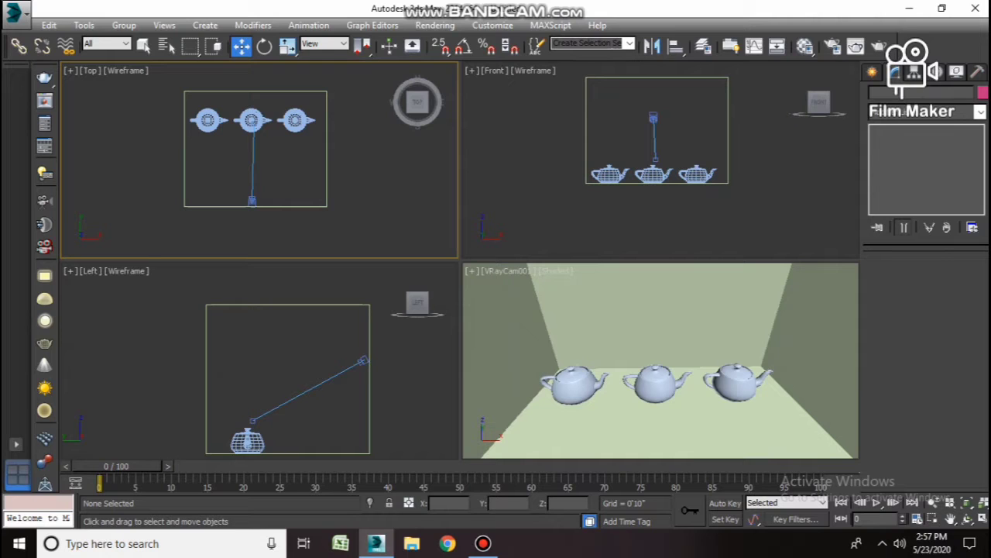
Resize the box to a length of 11'4 14/32", a width of 11'0" and a height of 6'2 8/32"
left_click_drag(349, 394, 390, 414)
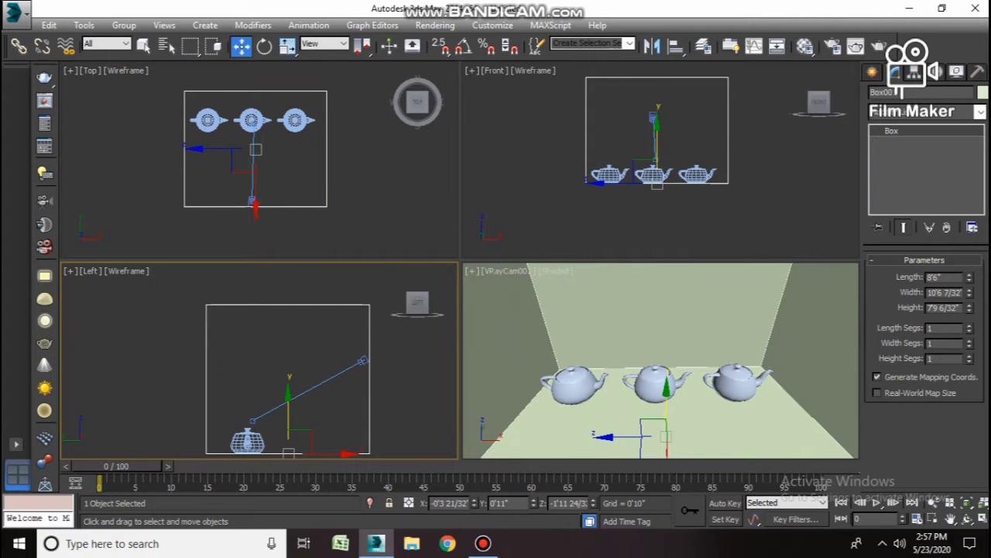
left_click_drag(969, 308, 969, 332)
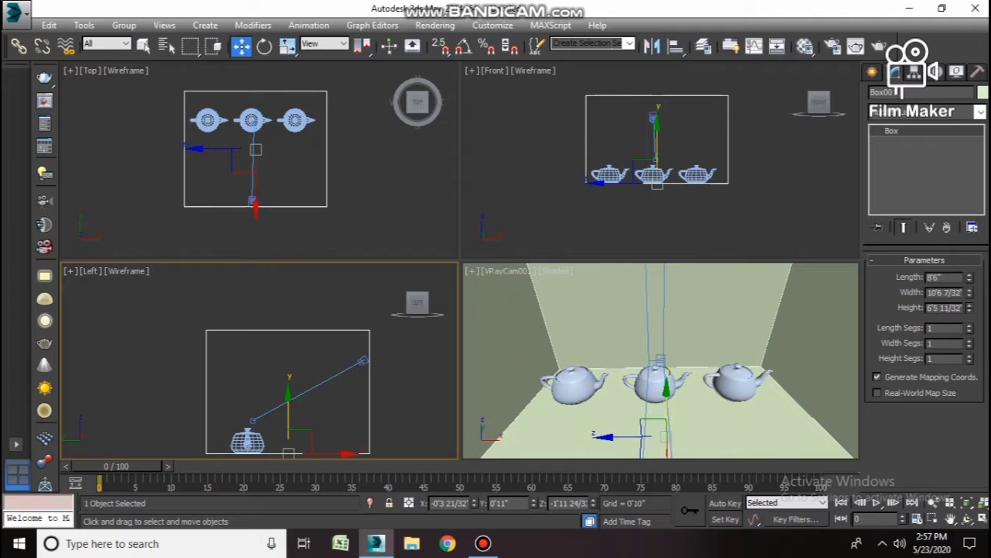
mouse_move(969, 294)
left_mouse_down()
mouse_move(969, 343)
mouse_move(969, 265)
mouse_move(969, 333)
mouse_move(969, 296)
mouse_move(968, 310)
left_mouse_up()
left_click_drag(969, 309, 969, 255)
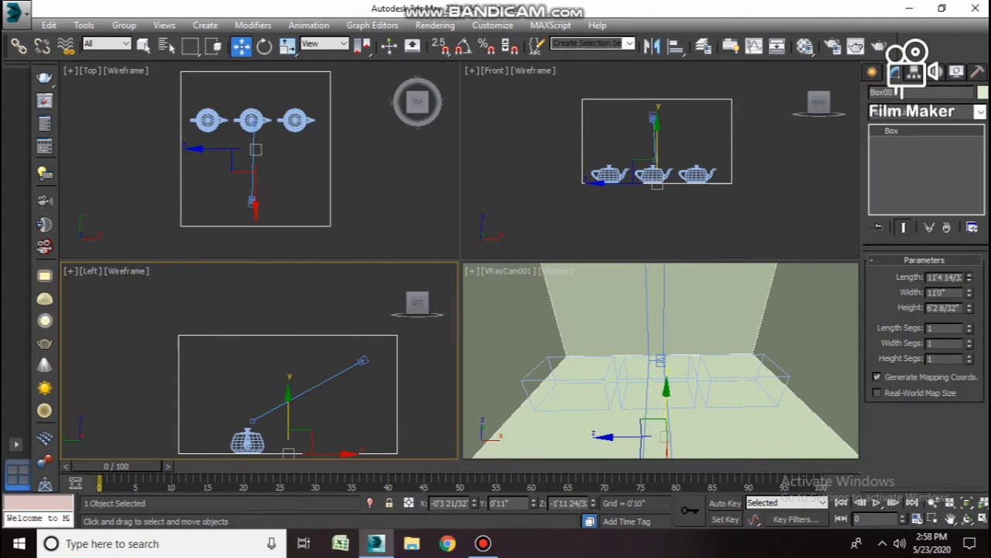
Shift the box slightly down and toward the camera, and move the camera lower and farther back from the teapots
left_click_drag(288, 397, 288, 398)
left_click_drag(333, 456, 362, 455)
left_click(364, 360)
left_click_drag(365, 335, 364, 354)
left_click_drag(404, 380, 446, 380)
left_click_drag(407, 337, 407, 350)
left_click(437, 364)
With the camera viewport active, assign V-Ray Adv 3.20.03 as the production renderer in the render setup
left_click(526, 349)
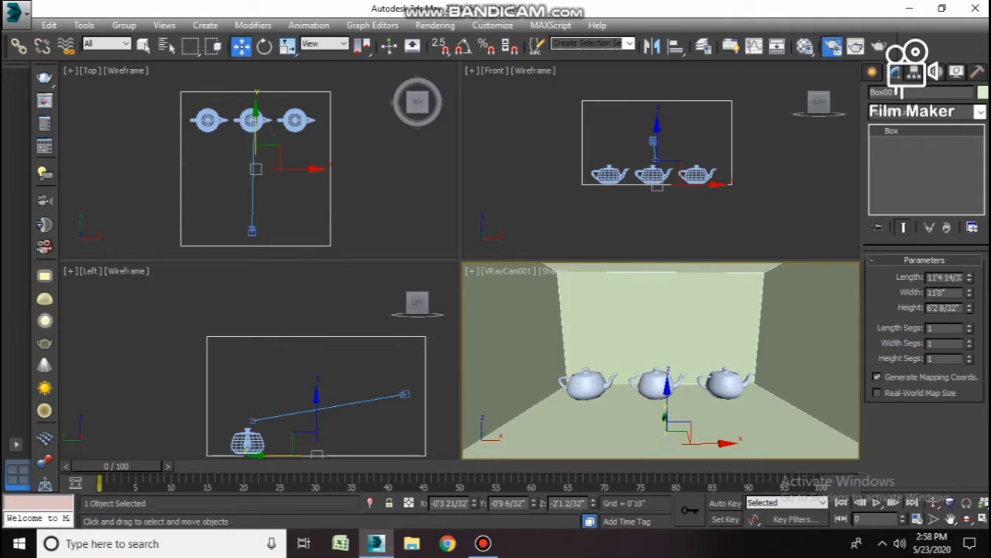
left_click(832, 46)
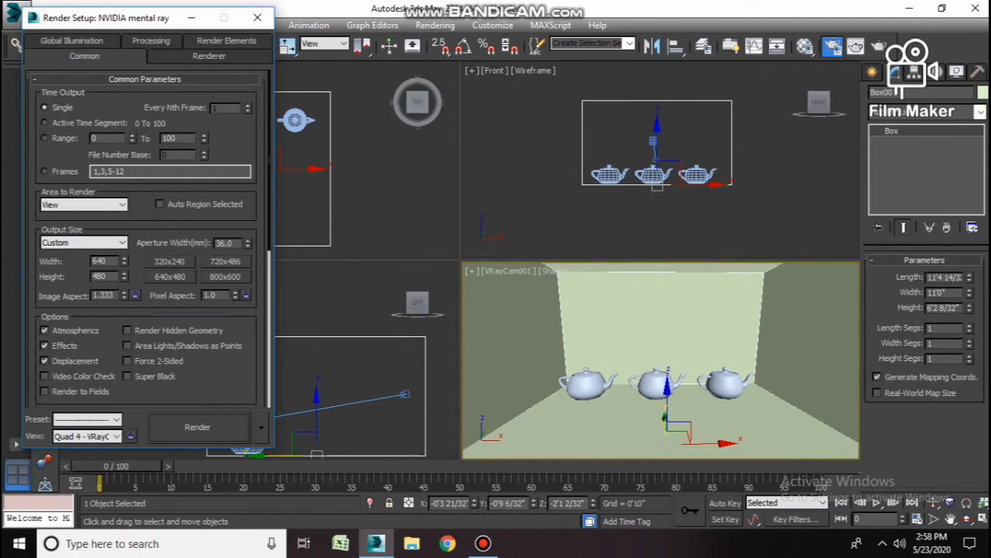
scroll(155, 232, "down", 10)
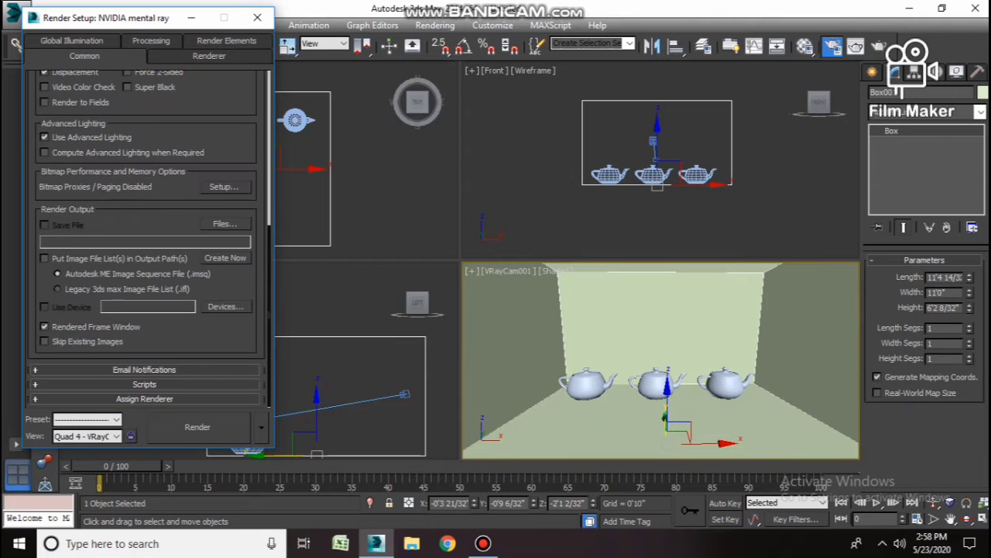
left_click(144, 399)
left_click(227, 337)
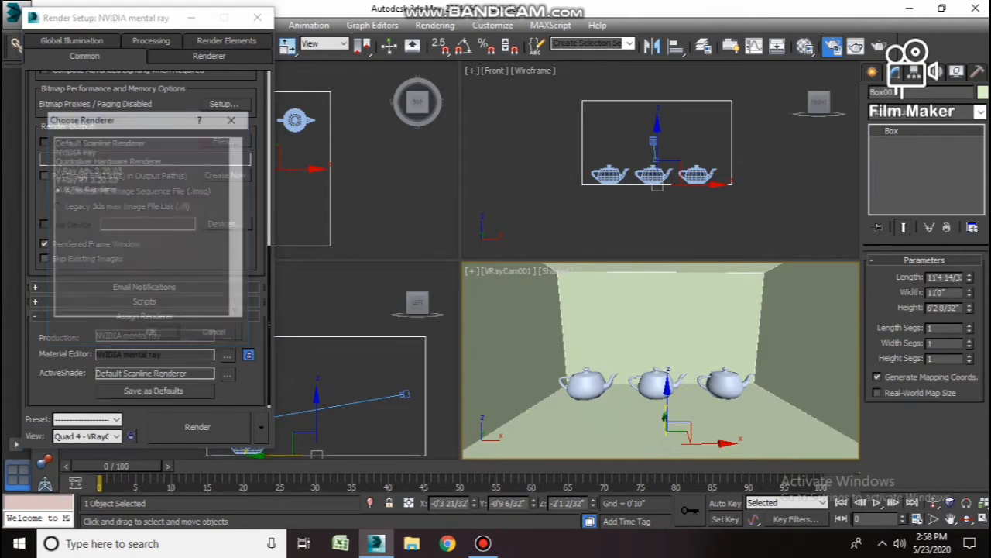
left_click(88, 169)
left_click(152, 334)
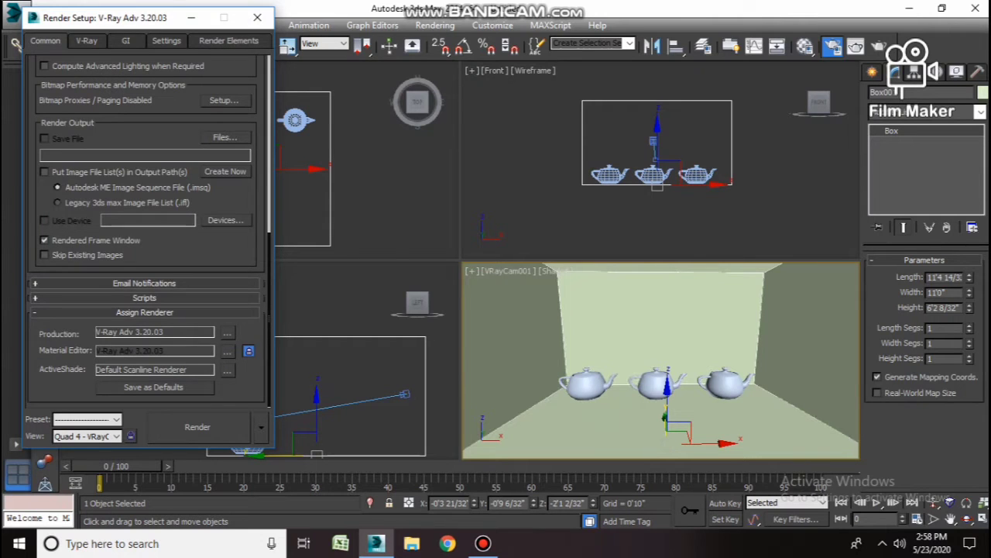
Set the V-Ray image sampler type to Adaptive and the image filter to Catmull-Rom
left_click(87, 41)
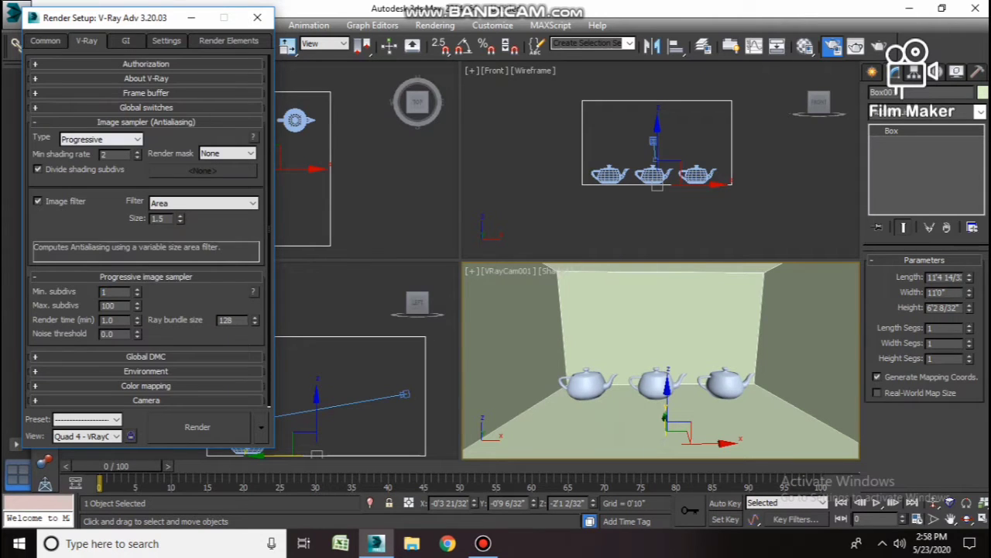
left_click(146, 121)
left_click(146, 136)
left_click(145, 107)
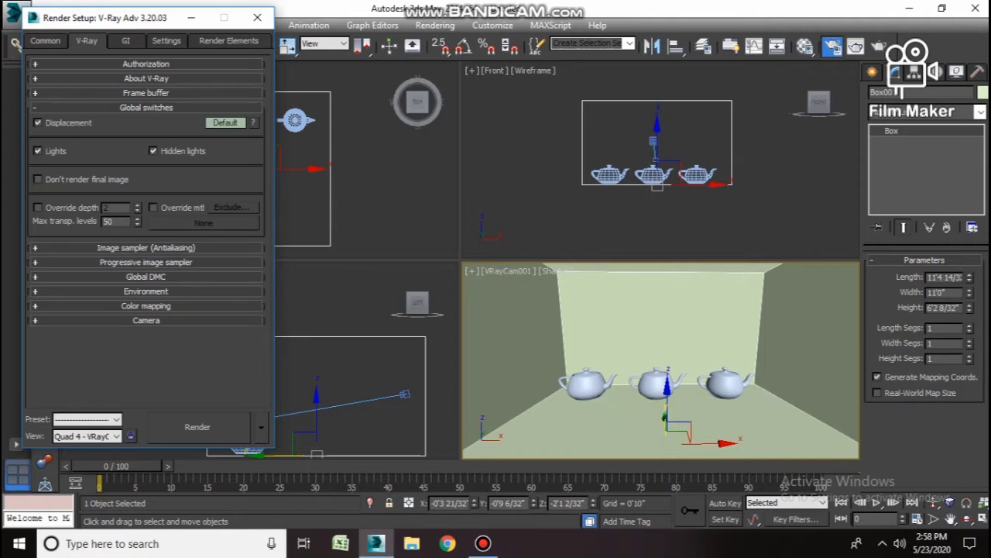
left_click(146, 107)
left_click(145, 122)
left_click(100, 139)
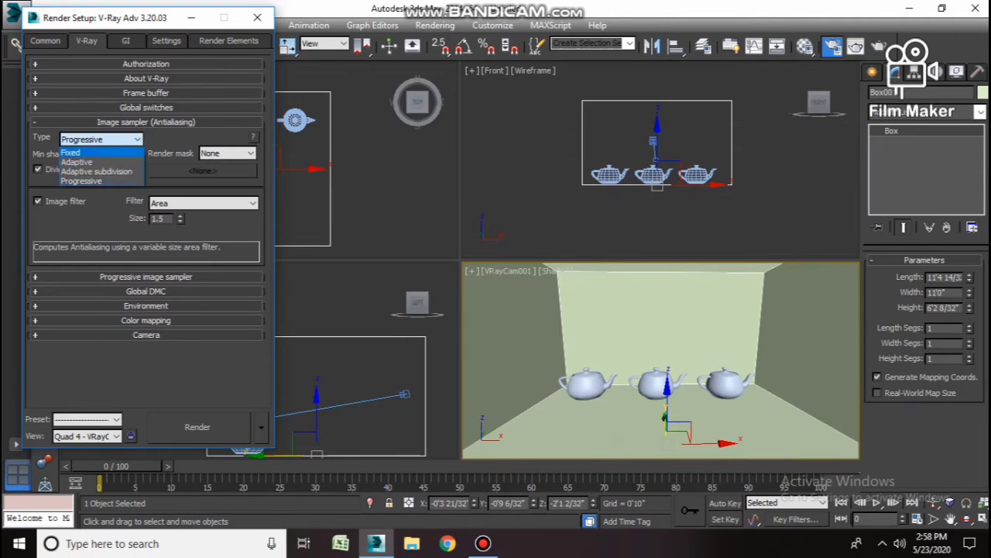
left_click(79, 162)
left_click(203, 202)
left_click(172, 235)
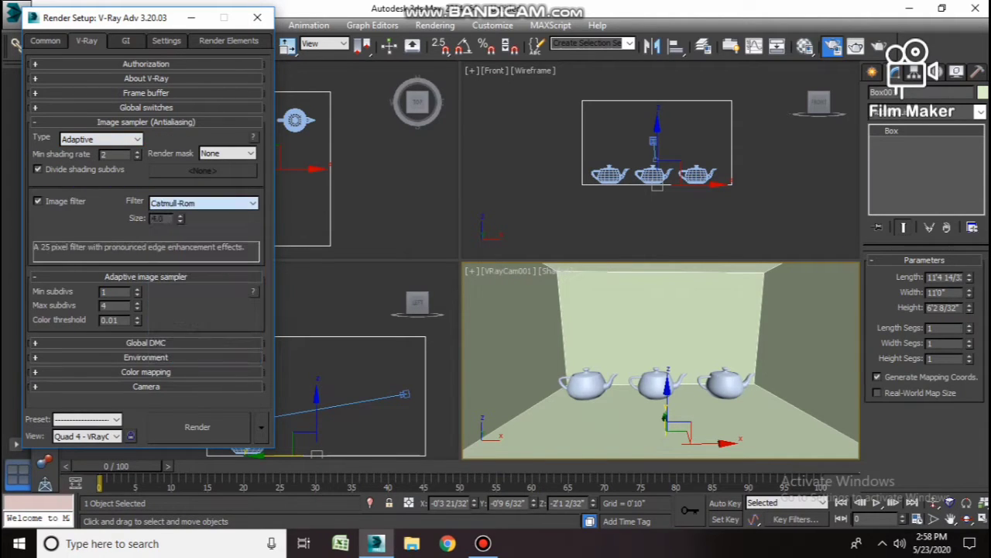
Collapse the image sampler sections and check the Global DMC settings
left_click(146, 122)
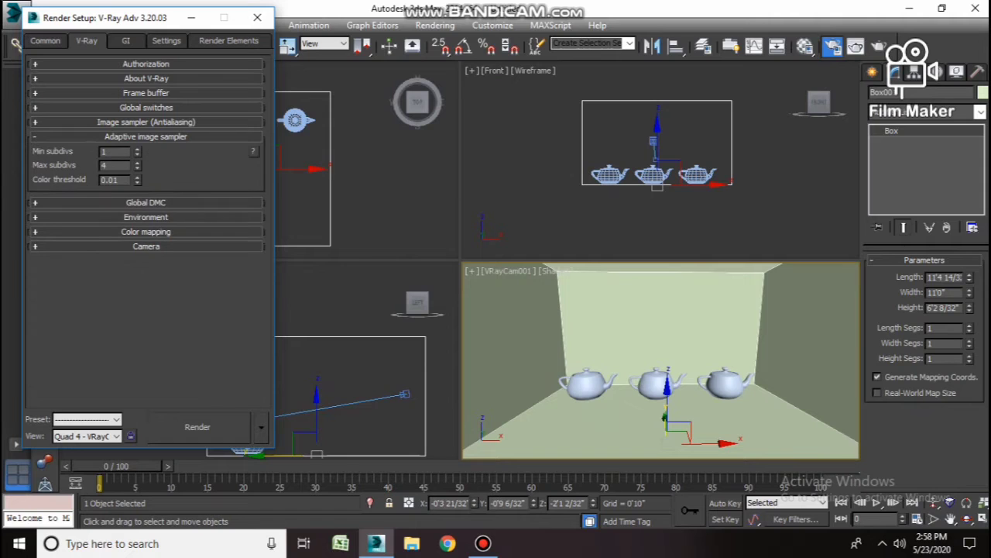
left_click(145, 136)
left_click(145, 151)
left_click(146, 151)
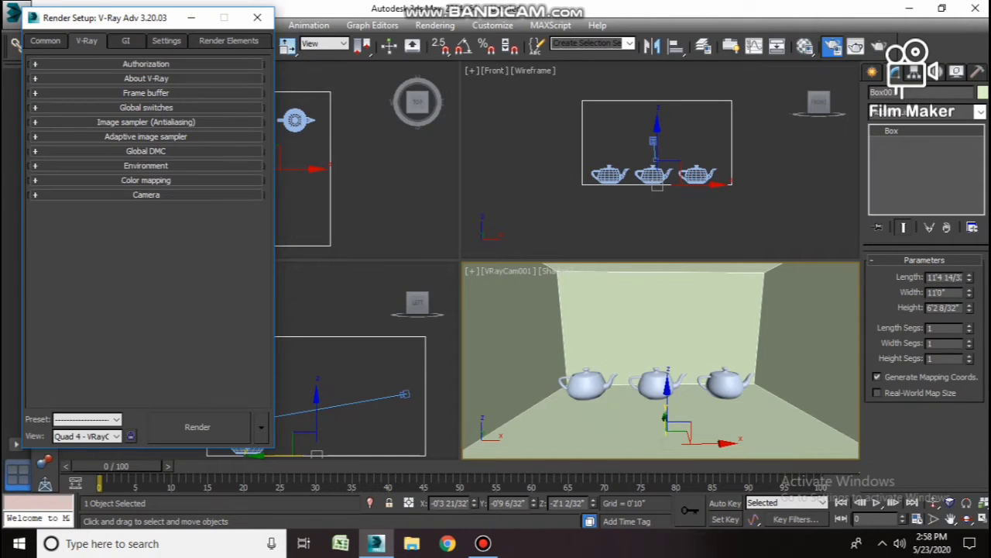
Examine the V-Ray environment settings and the advanced color mapping settings
left_click(146, 166)
left_click(146, 165)
left_click(146, 181)
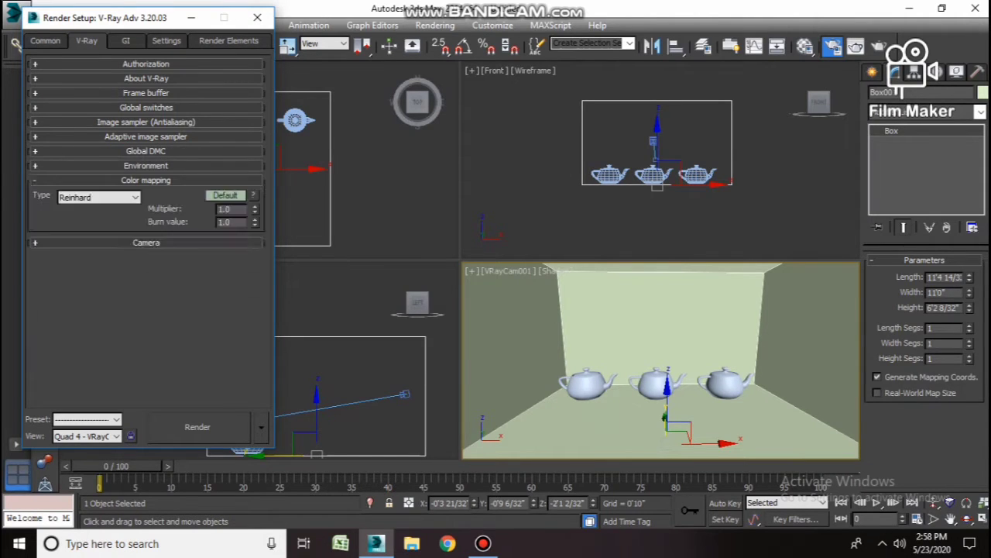
left_click(224, 195)
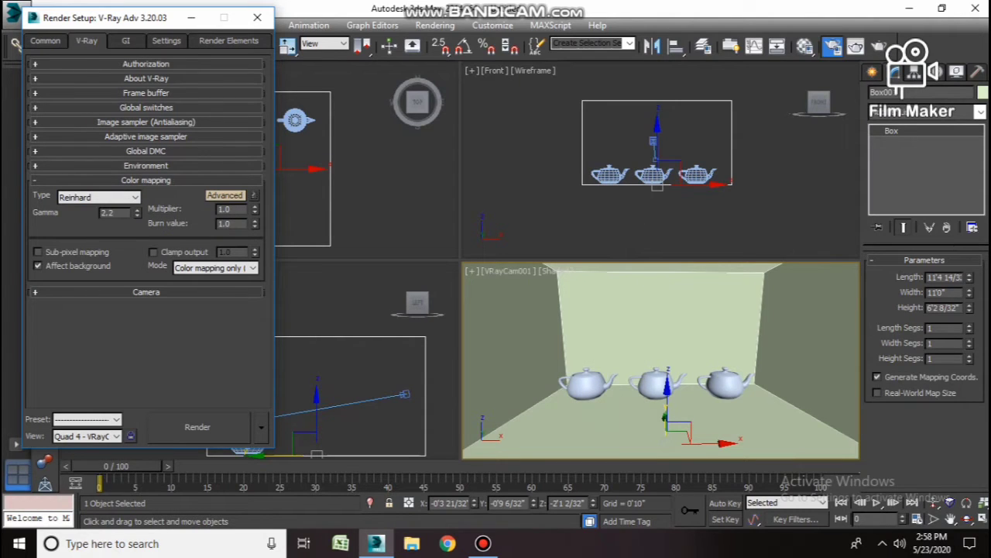
left_click(146, 180)
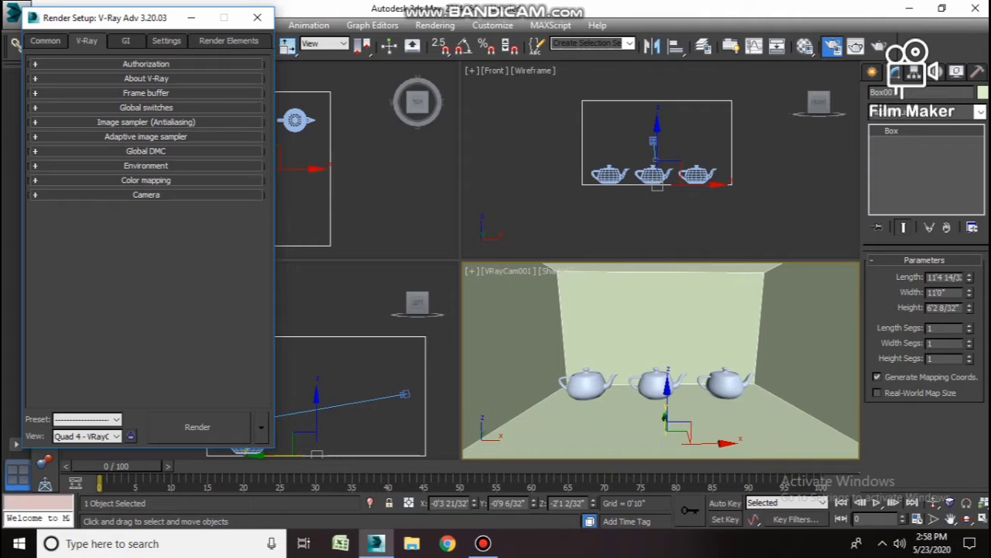
Enable global illumination with Irradiance map as the primary engine and Light cache as the secondary engine
left_click(125, 41)
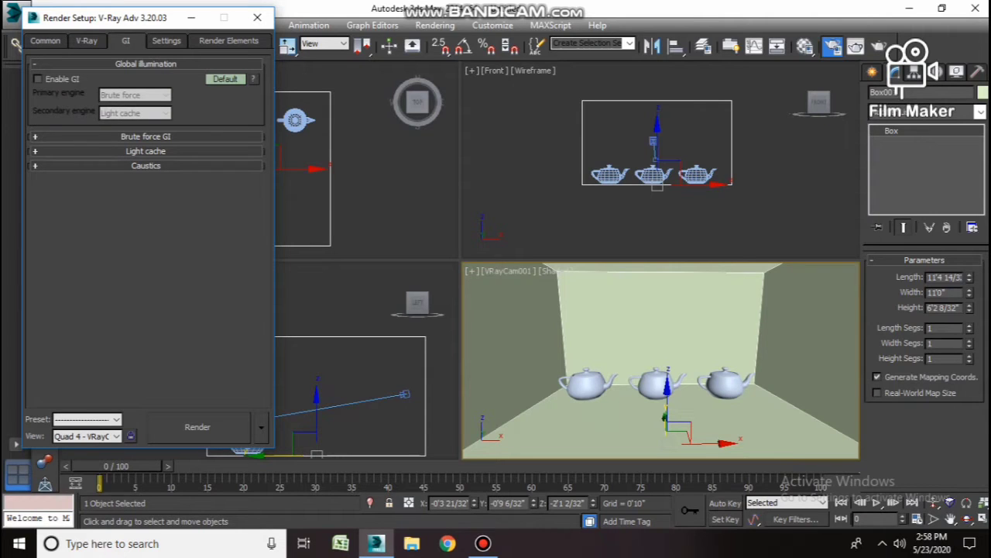
left_click(38, 79)
left_click(135, 95)
left_click(127, 108)
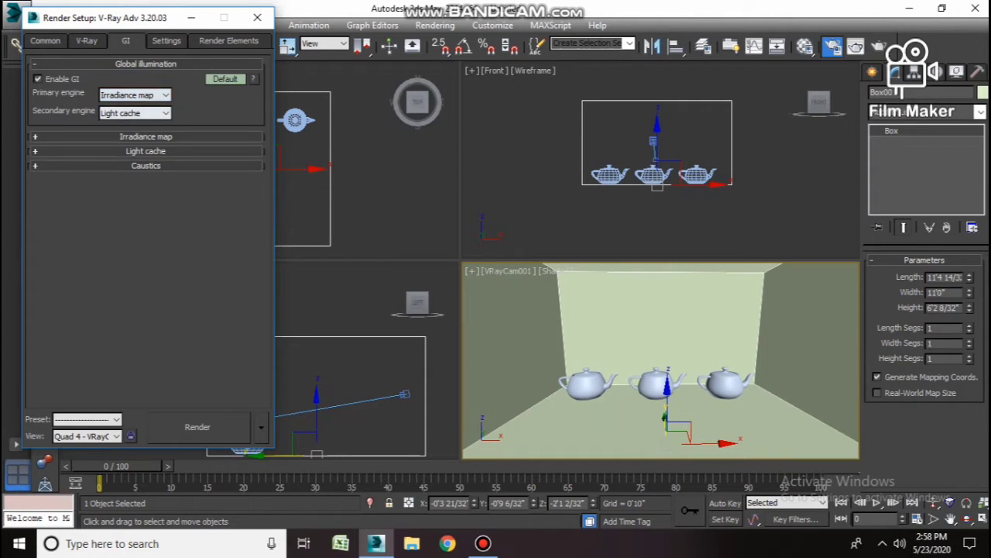
left_click(145, 65)
Choose a quality preset for the irradiance map and collapse its settings
left_click(145, 79)
left_click(141, 95)
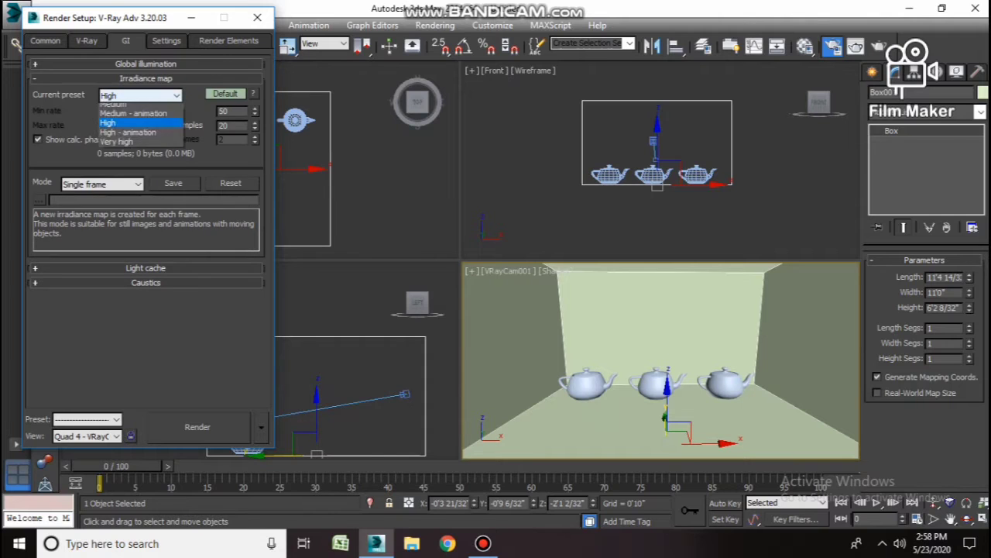
left_click(124, 118)
left_click(146, 79)
Switch the light cache settings to Expert mode and check the caustics settings
left_click(146, 93)
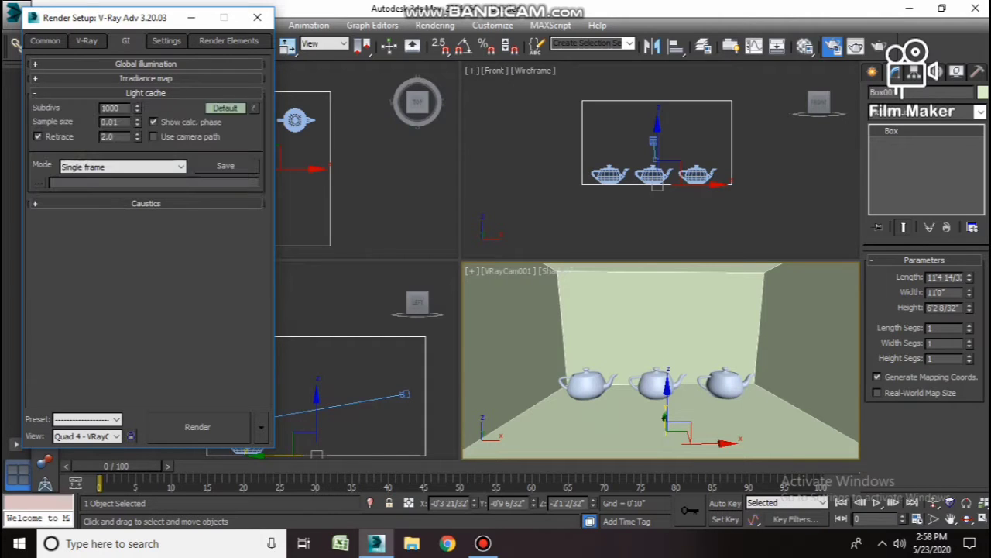
left_click(225, 108)
left_click(225, 109)
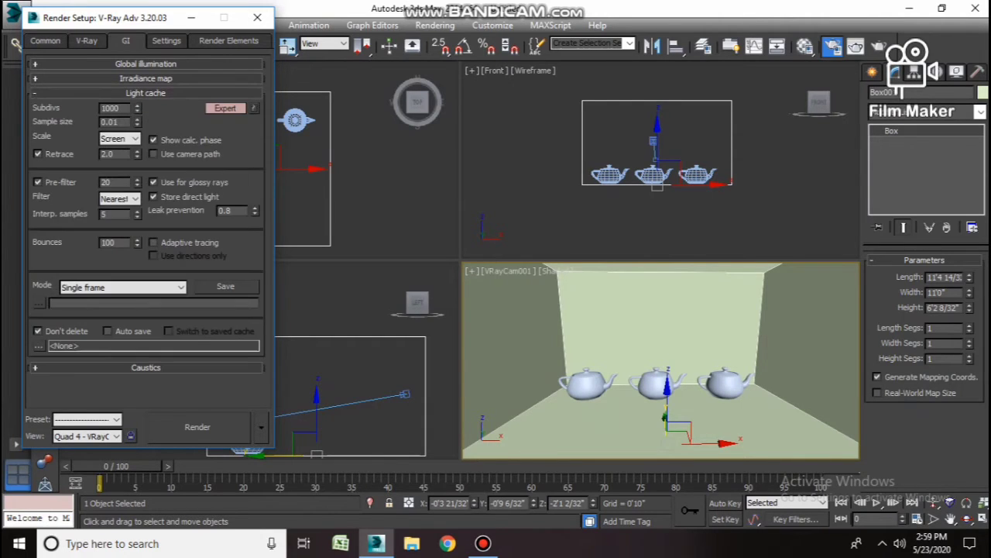
left_click(145, 93)
left_click(146, 108)
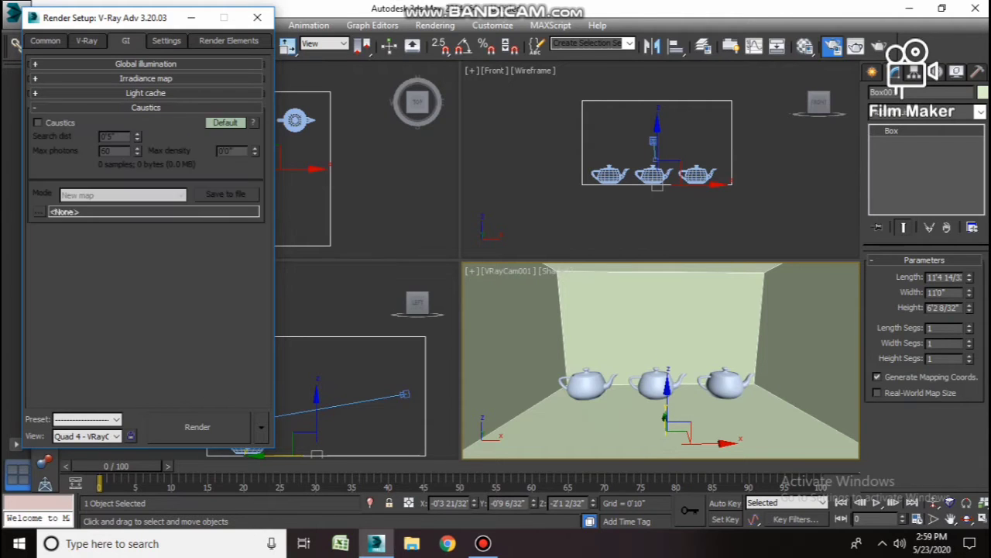
left_click(146, 107)
Switch the V-Ray system settings to Expert mode and close the render setup
left_click(166, 41)
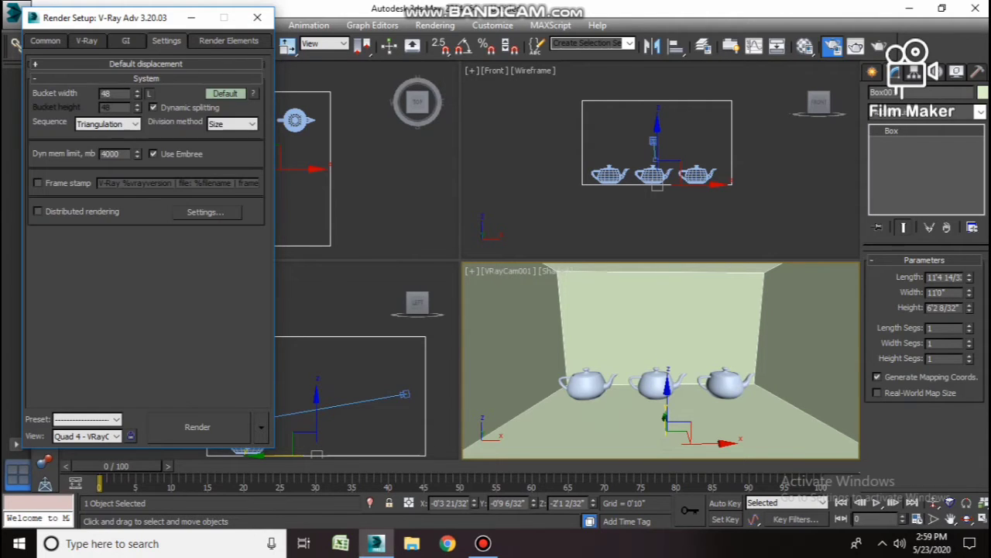
left_click(225, 93)
left_click(226, 94)
left_click(225, 94)
left_click(225, 94)
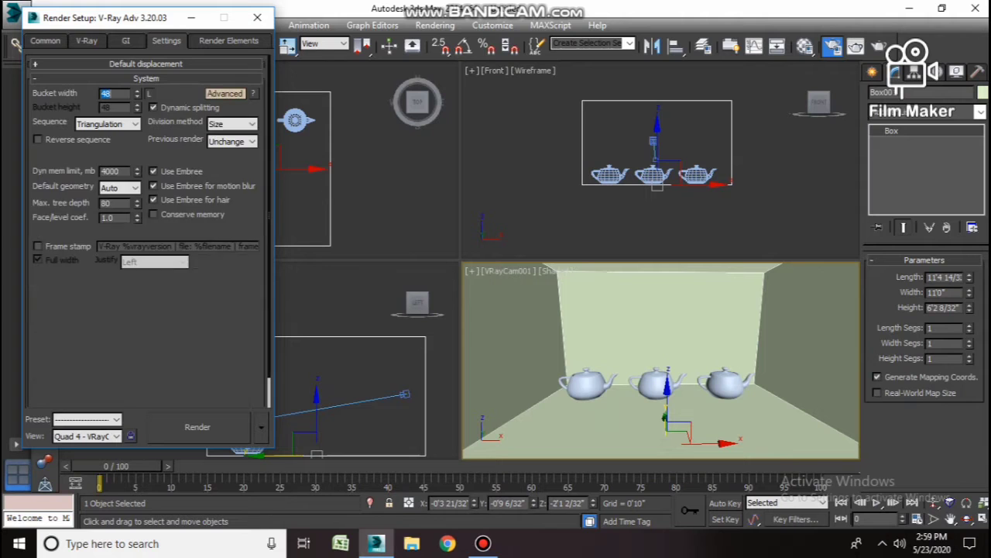
left_click(225, 94)
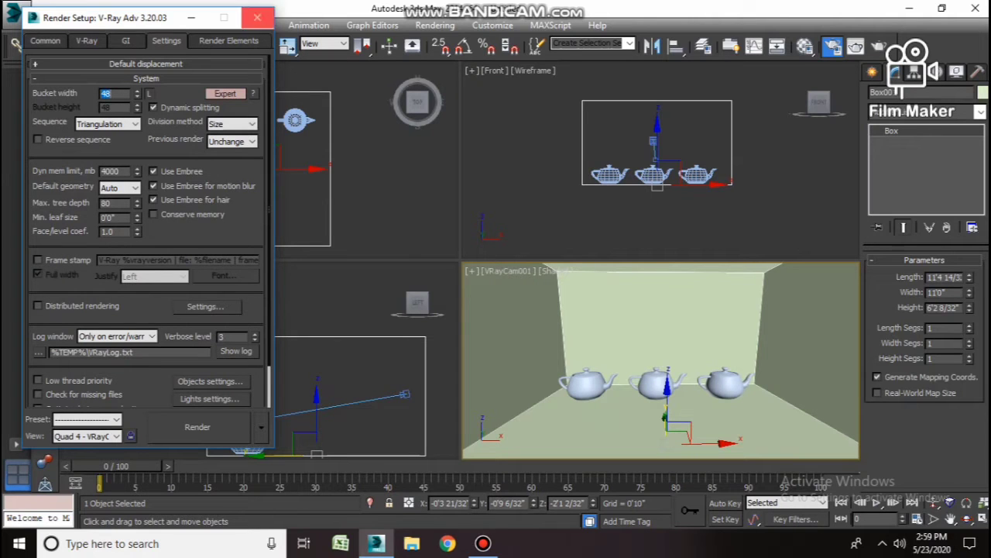
left_click(258, 18)
Apply VRay Exposure Control to the scene environment with the white balance preset set to Custom
left_click(263, 155)
key("8")
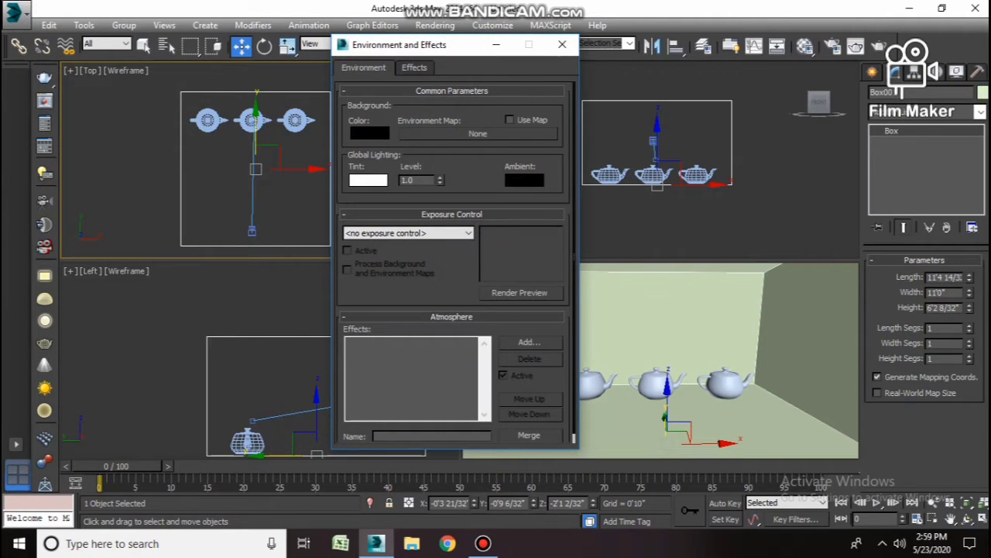
left_click(409, 234)
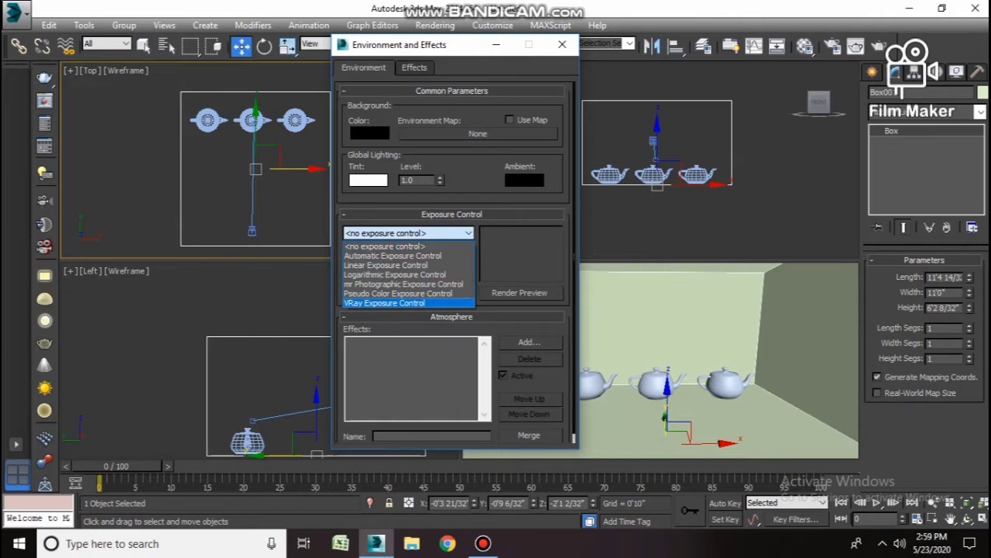
left_click(387, 303)
left_click(531, 438)
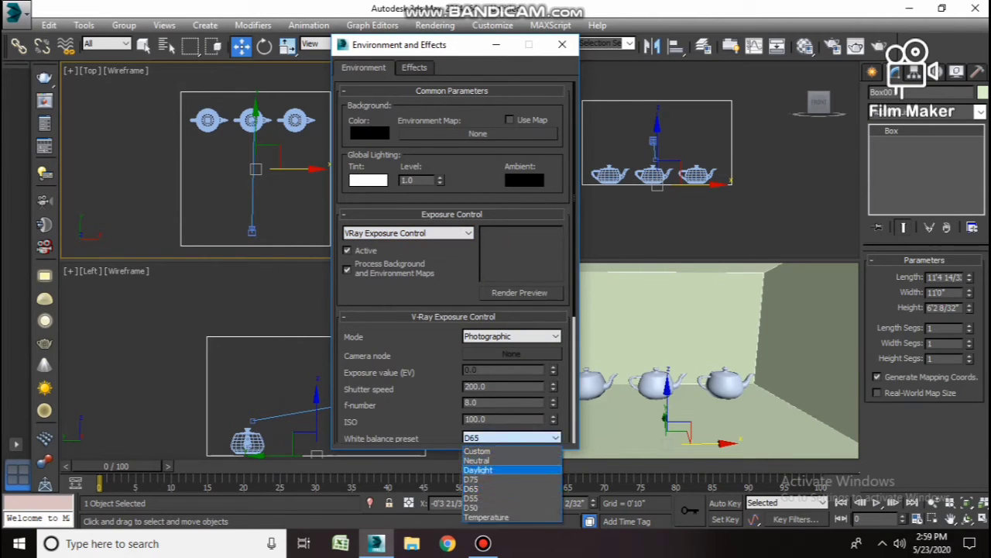
left_click(477, 450)
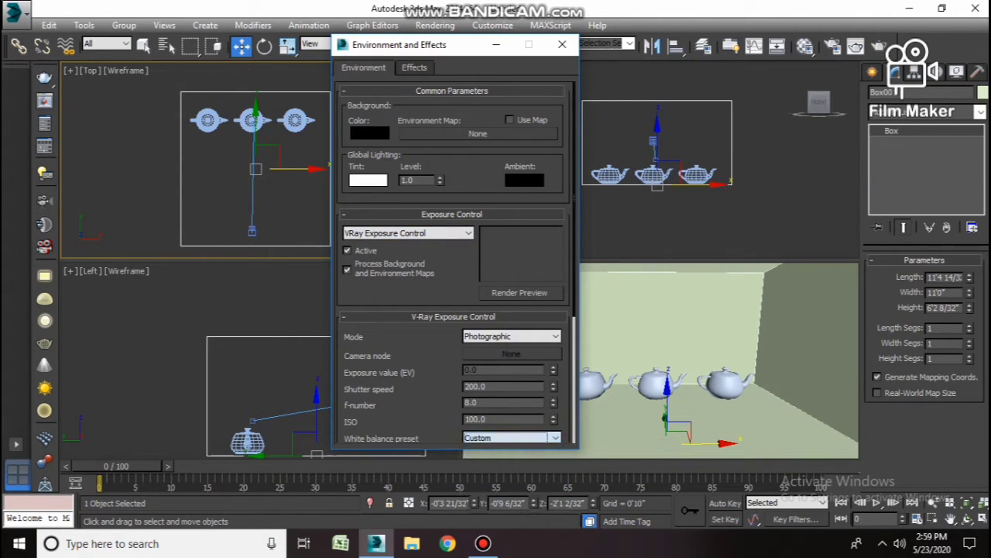
left_click(562, 44)
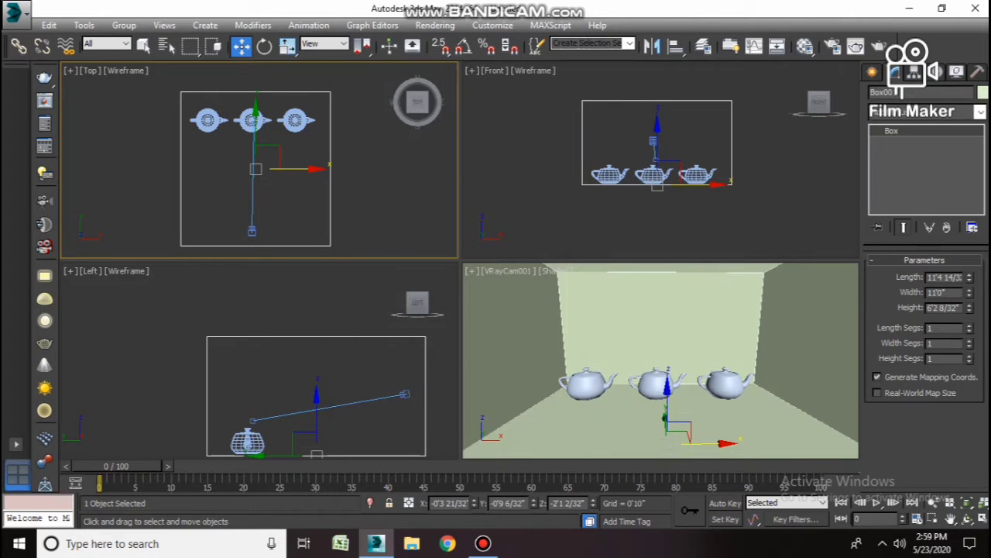
With the camera viewport active, change the first sample material in the Material Editor from Standard to VRayMtl
left_click(666, 419)
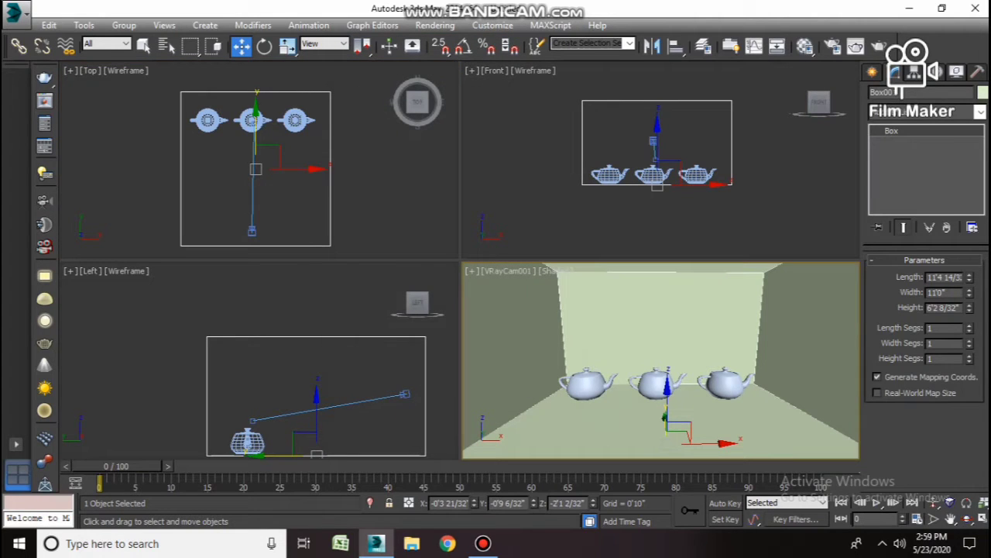
key("m")
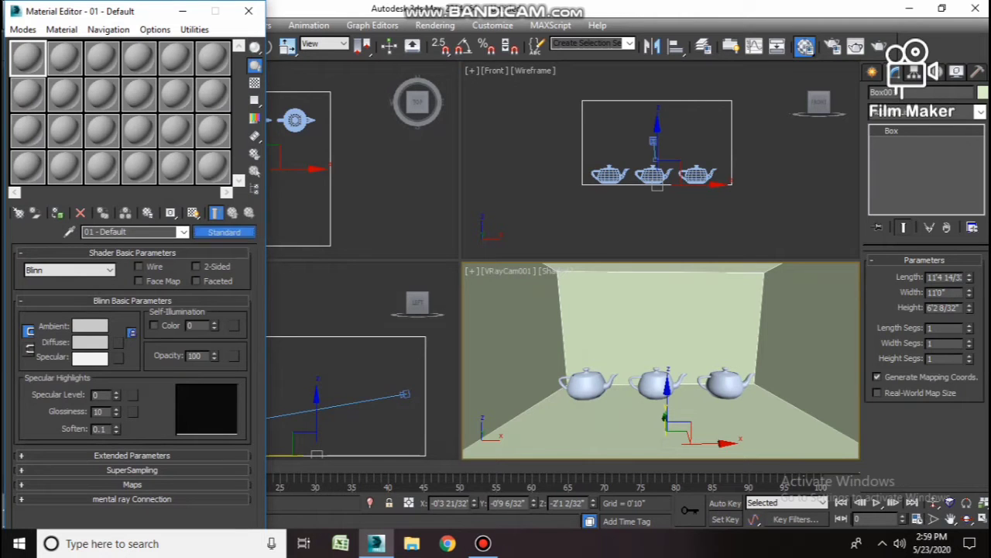
left_click(223, 231)
left_click(354, 74)
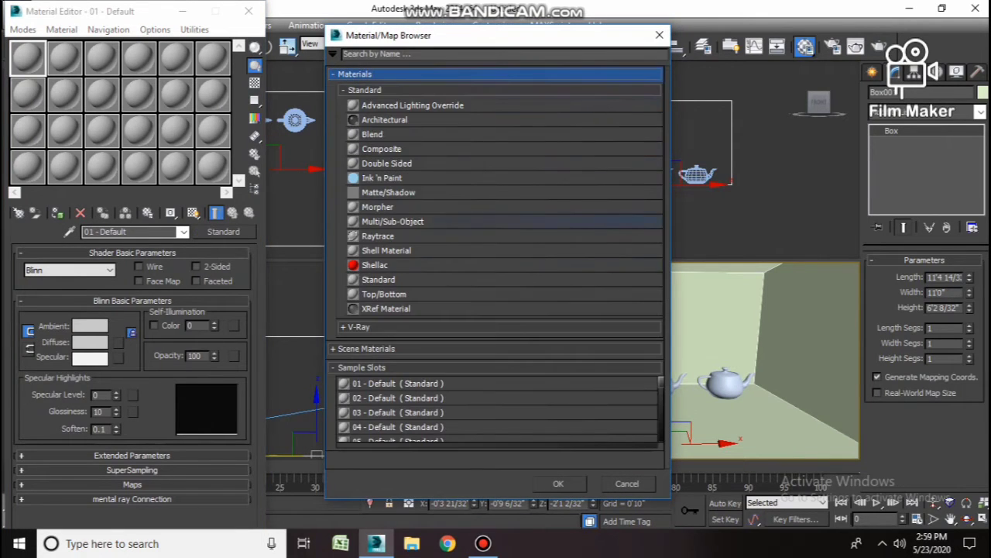
left_click(359, 326)
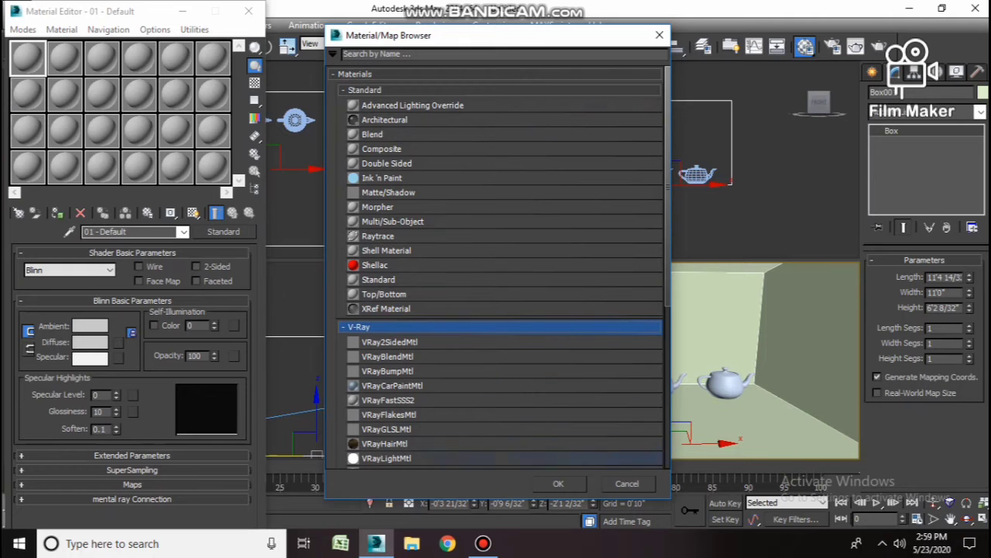
scroll(391, 458, "down", 1)
double_click(391, 455)
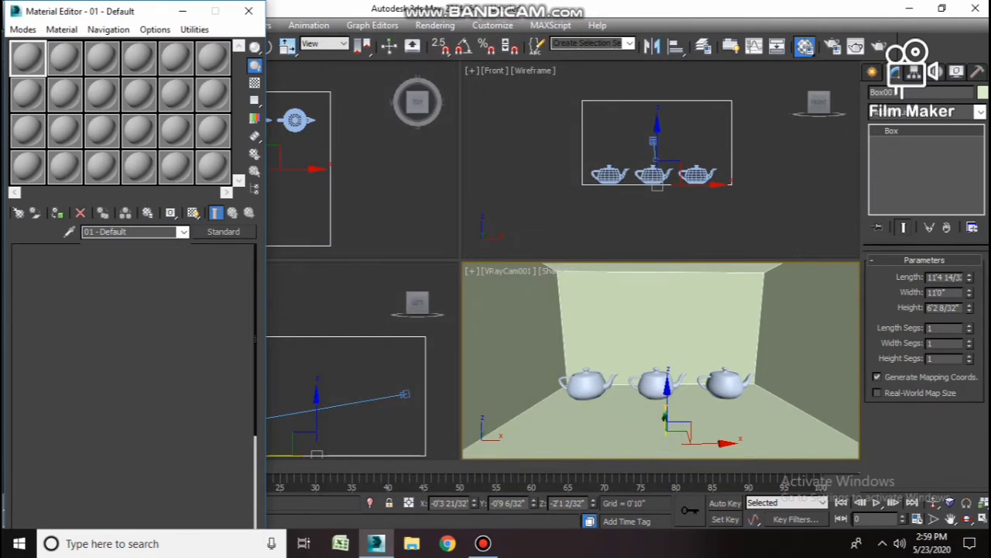
Load the carved wood pattern image from the Saved Pictures folder as the material's diffuse bitmap and return to the base material
left_click(121, 268)
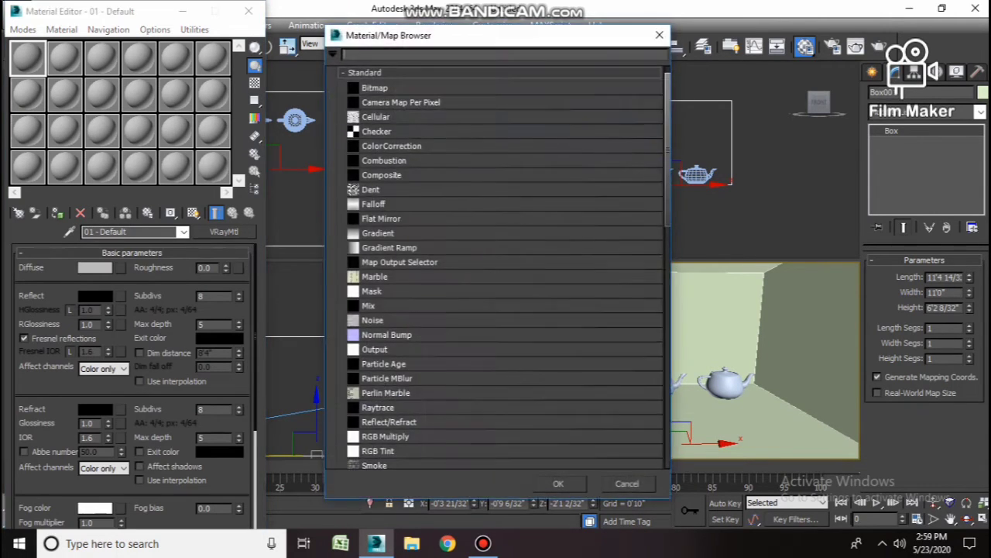
double_click(375, 88)
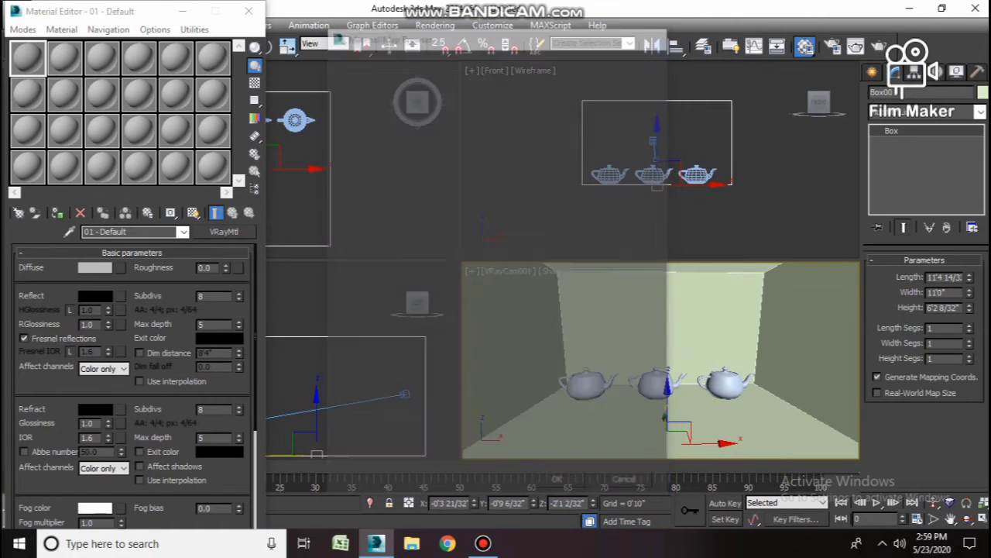
left_click(269, 59)
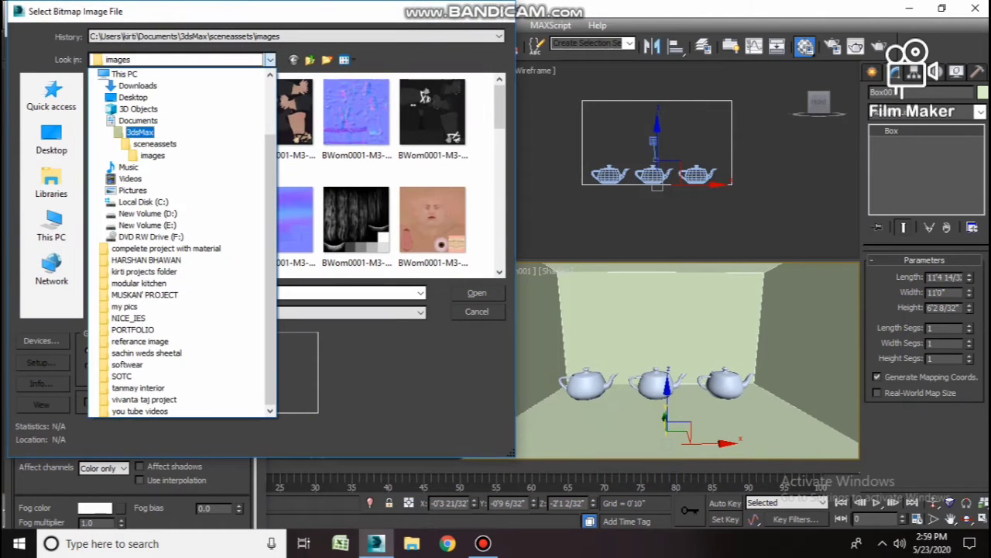
left_click(133, 190)
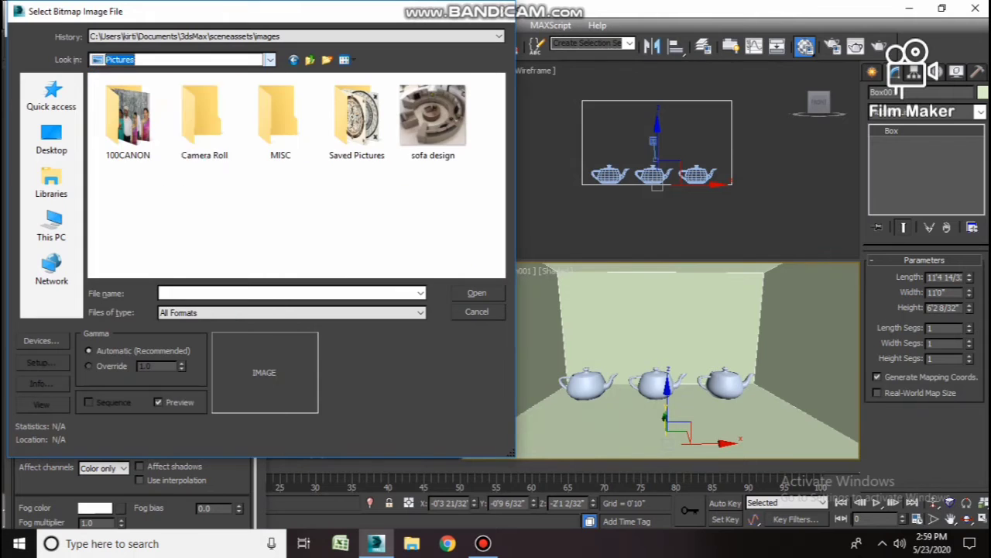
double_click(356, 116)
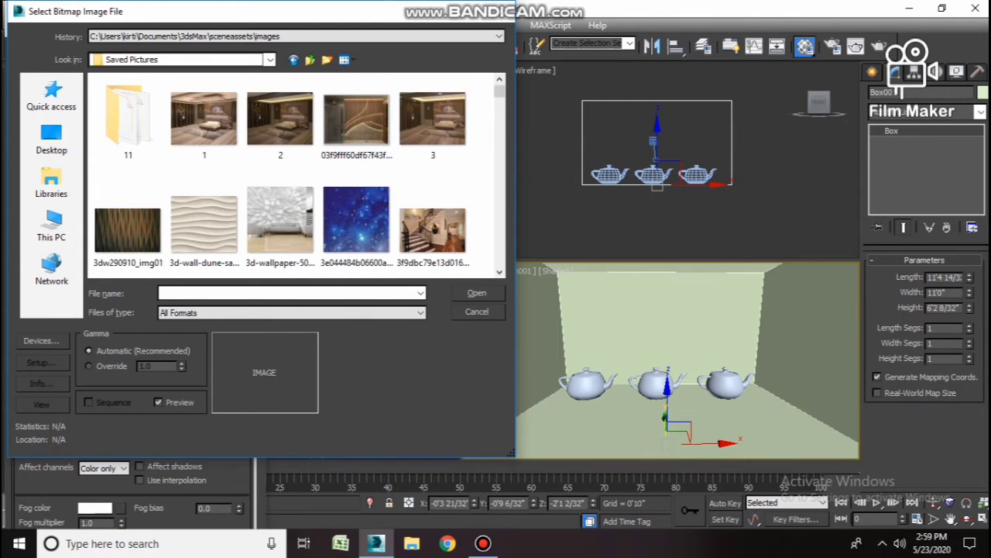
left_click_drag(500, 91, 499, 120)
scroll(298, 174, "down", 15)
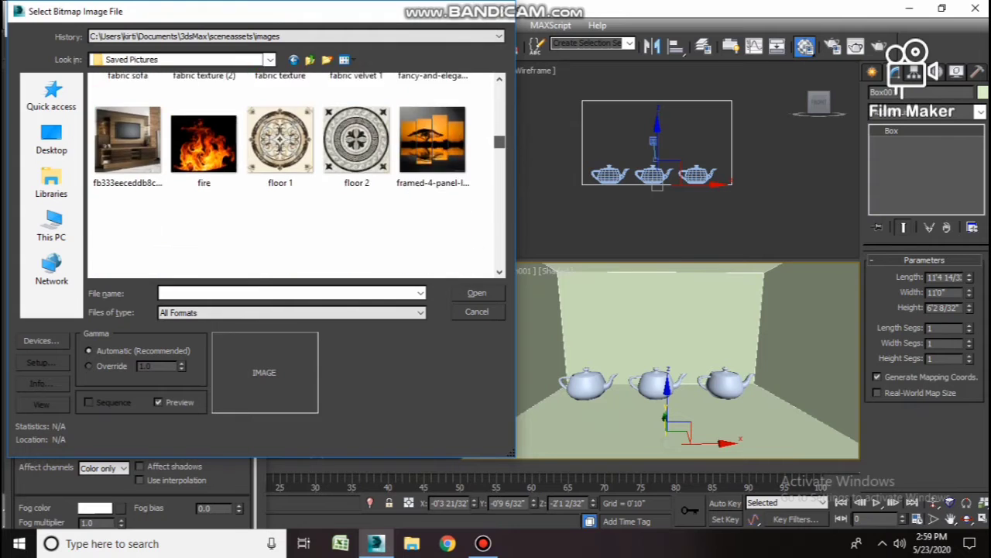
scroll(298, 174, "down", 3)
scroll(297, 174, "down", 10)
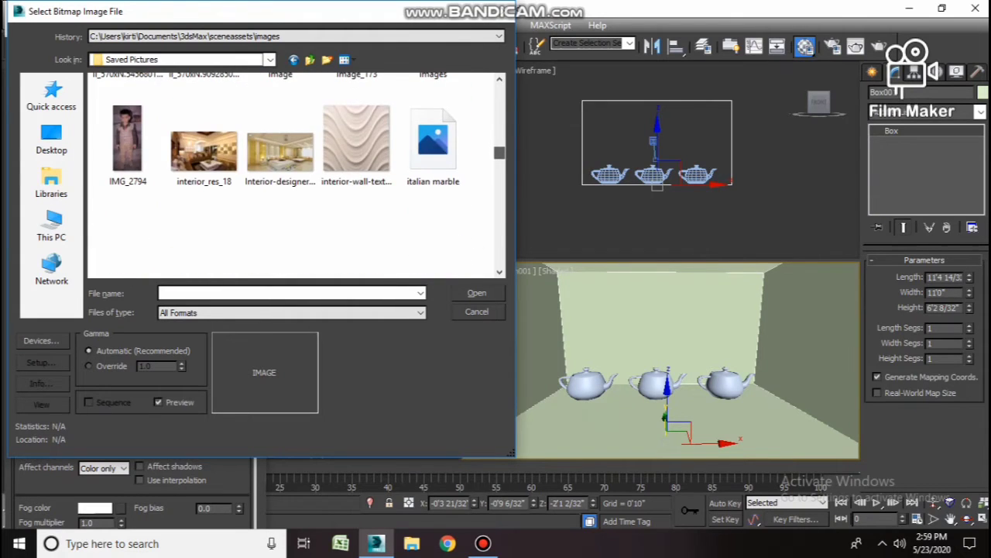
scroll(128, 144, "down", 6)
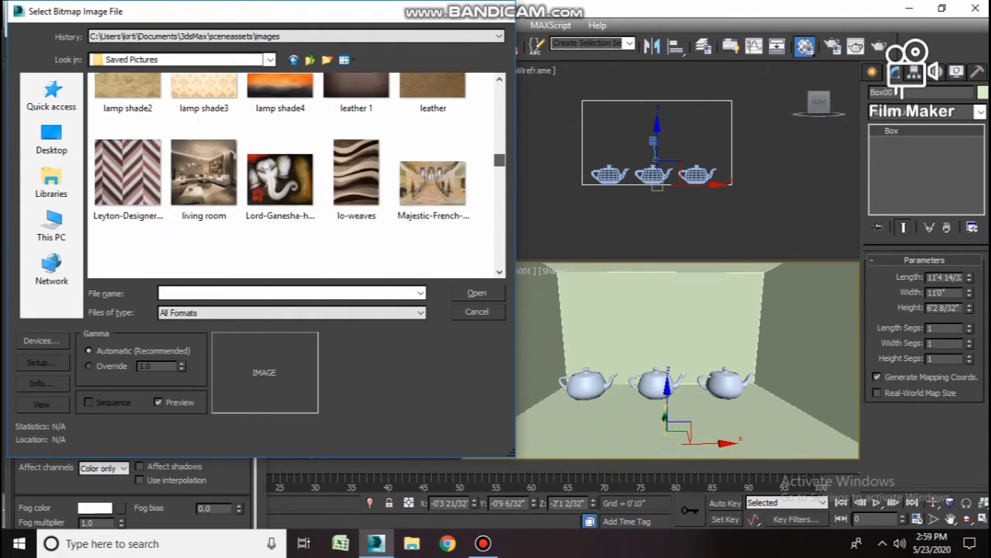
double_click(127, 144)
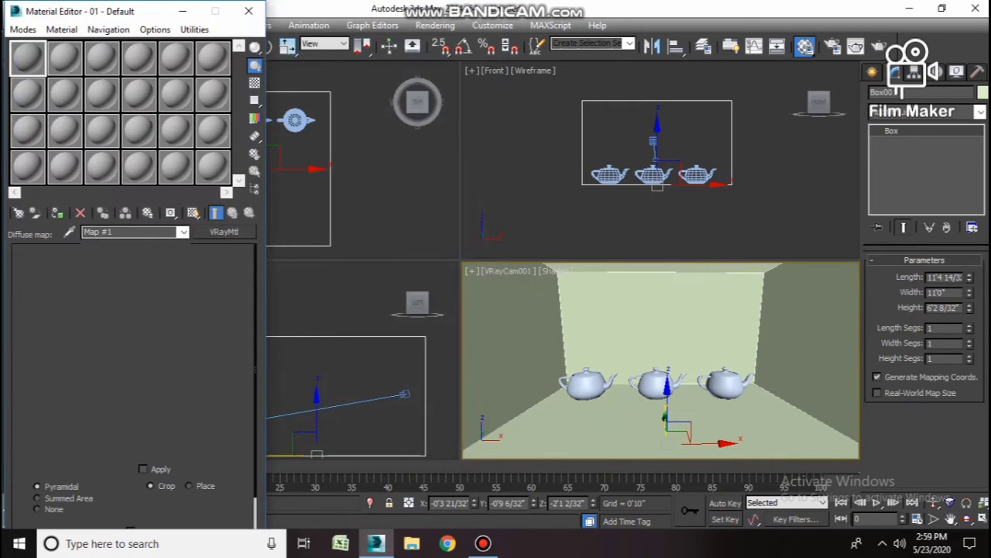
left_click(233, 213)
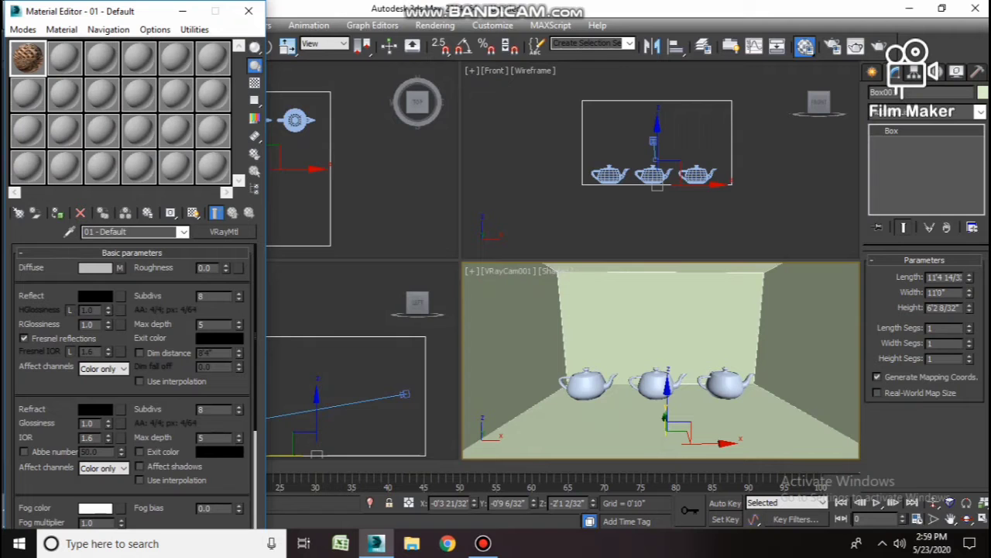
Set the material's reflection color to mid gray and its reflection glossiness to 0.8
left_click(95, 296)
left_click_drag(427, 94, 426, 121)
left_click(534, 213)
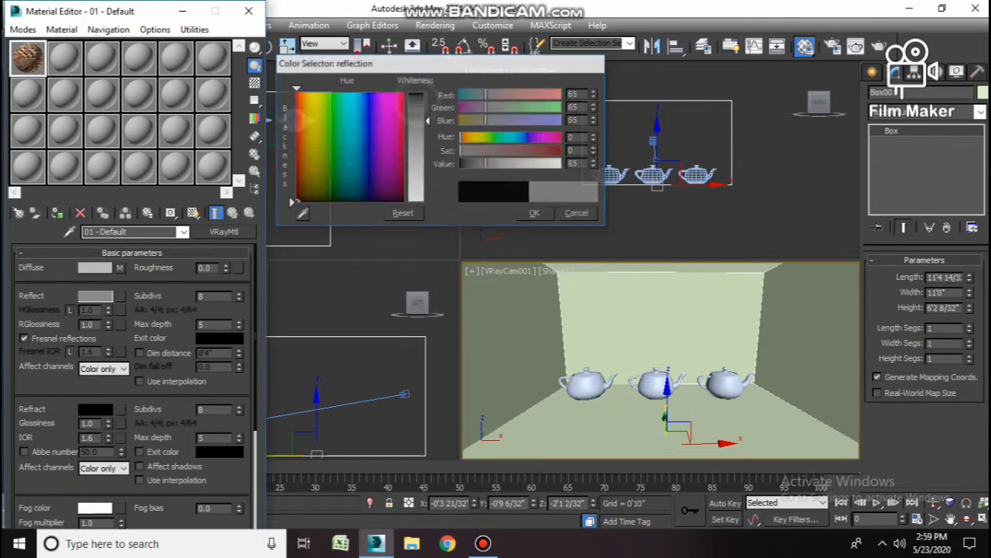
double_click(87, 325)
type(".")
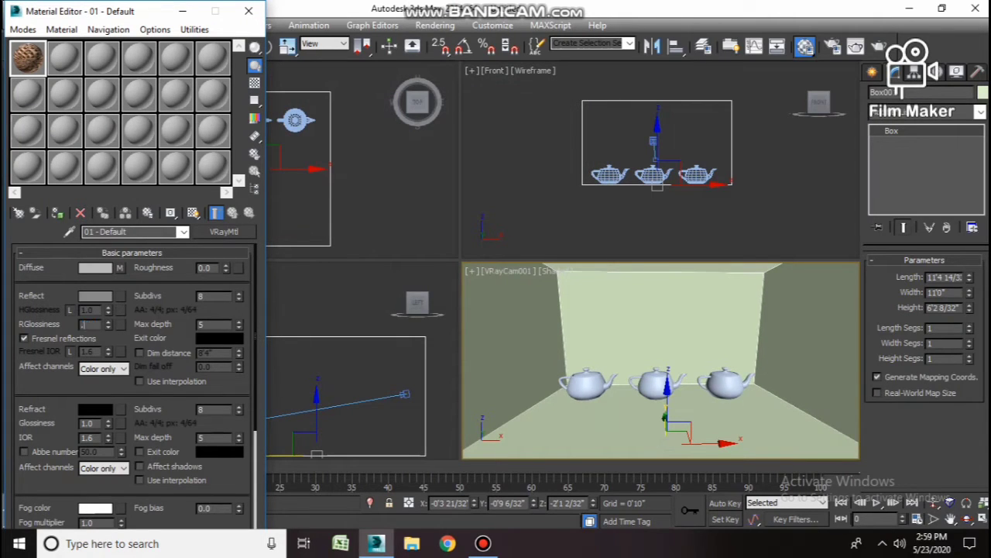
type("8")
key("Return")
Assign the wood pattern material to the selected box and show its map in the viewport
left_click(194, 213)
left_click(58, 213)
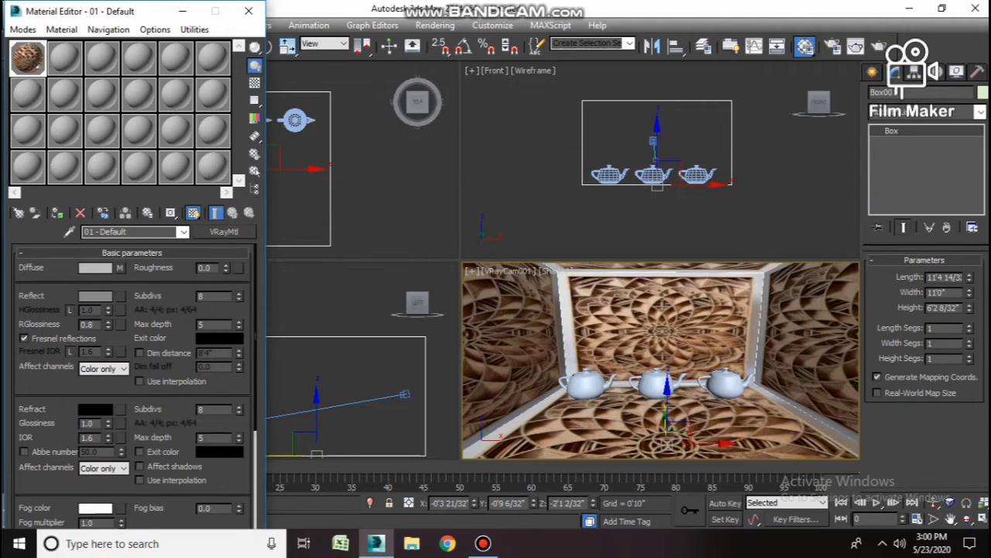
Select the three teapots together in the Left view and apply an Edit Poly modifier to them
middle_click_drag(284, 440, 392, 416)
scroll(391, 415, "up", 4)
left_click_drag(377, 401, 305, 435)
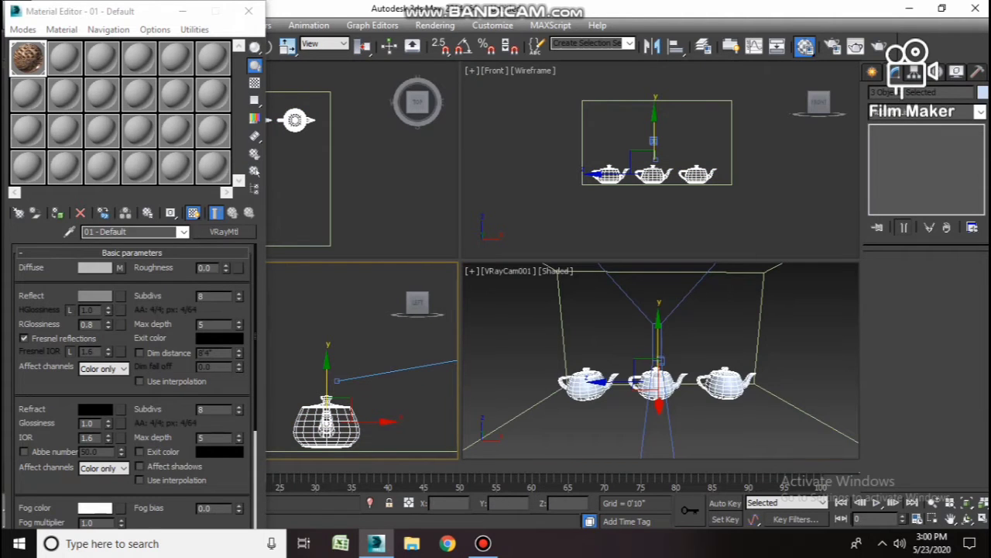
left_click(981, 113)
key("e")
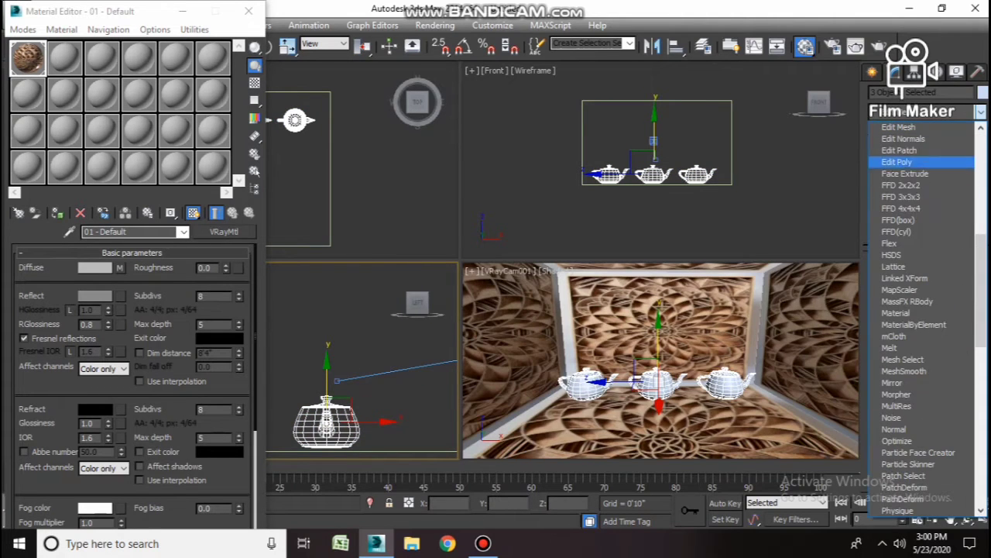
left_click(897, 162)
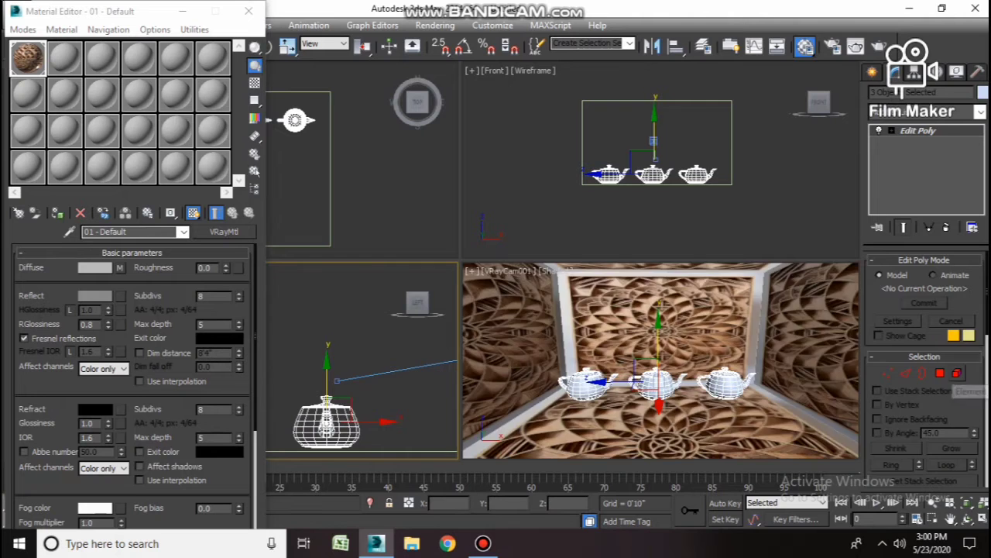
At element level, select the left teapot in the Front view and use material ID 1 for it
left_click(957, 373)
scroll(598, 160, "up", 5)
left_click_drag(590, 160, 697, 208)
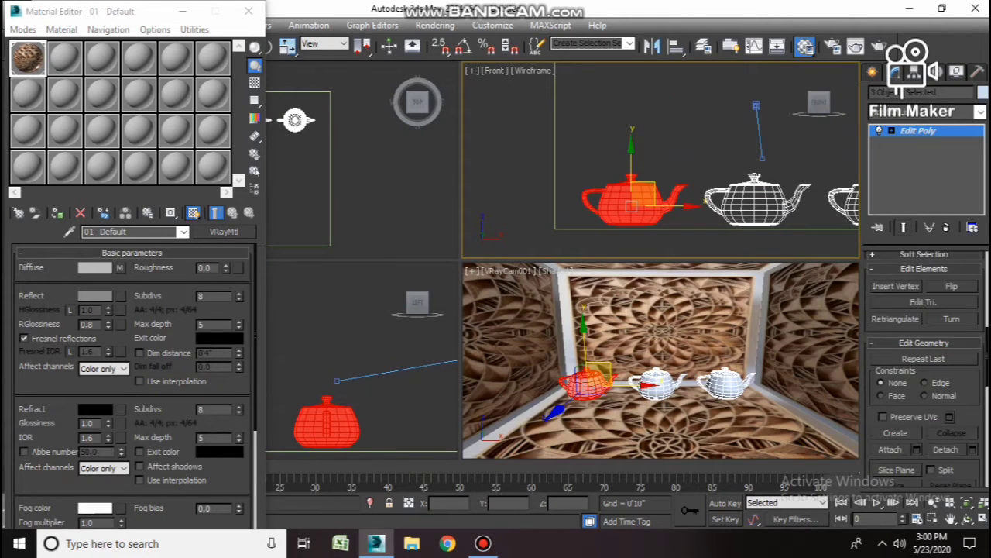
scroll(923, 364, "down", 4)
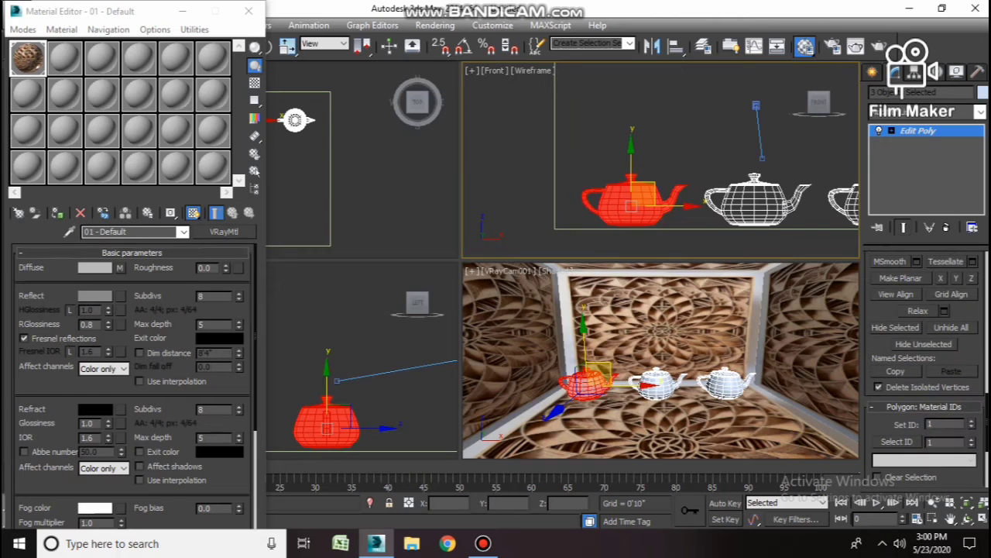
double_click(936, 424)
Select the middle teapot's elements in the Front view and set their material ID to 2
left_click_drag(811, 210, 812, 210)
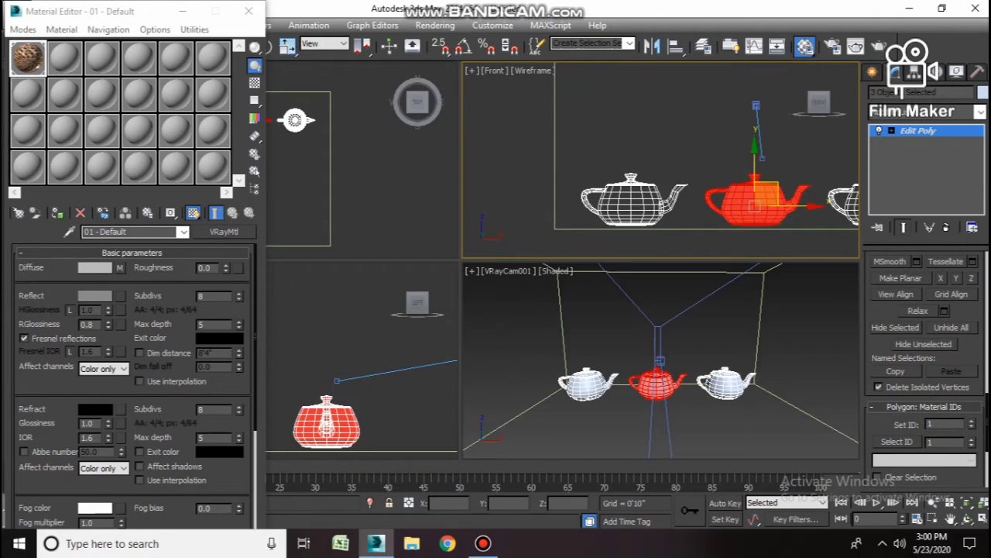
double_click(936, 423)
type("2")
key("Return")
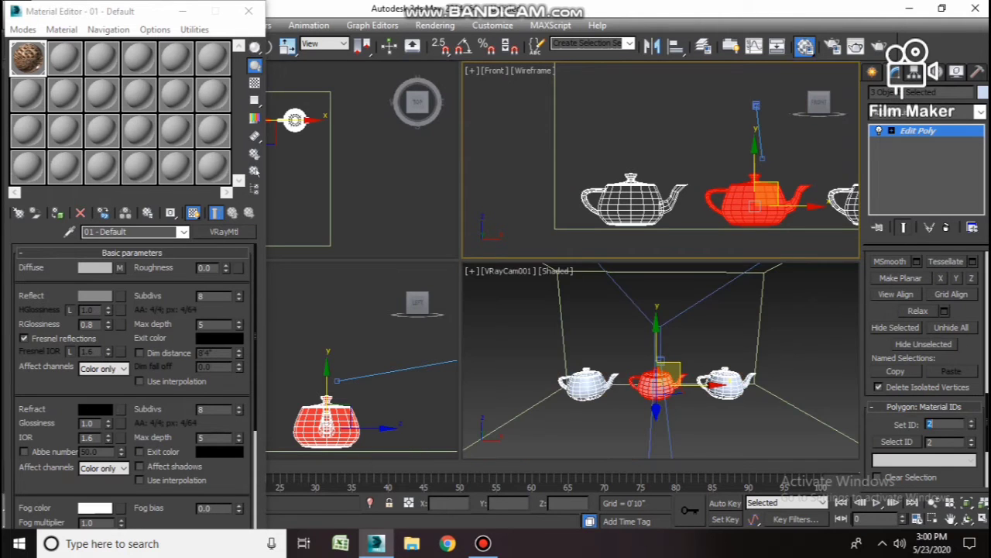
Select the right teapot's elements, set their material ID to 3, and leave element level
middle_click_drag(806, 185, 676, 184)
left_click_drag(782, 203, 782, 203)
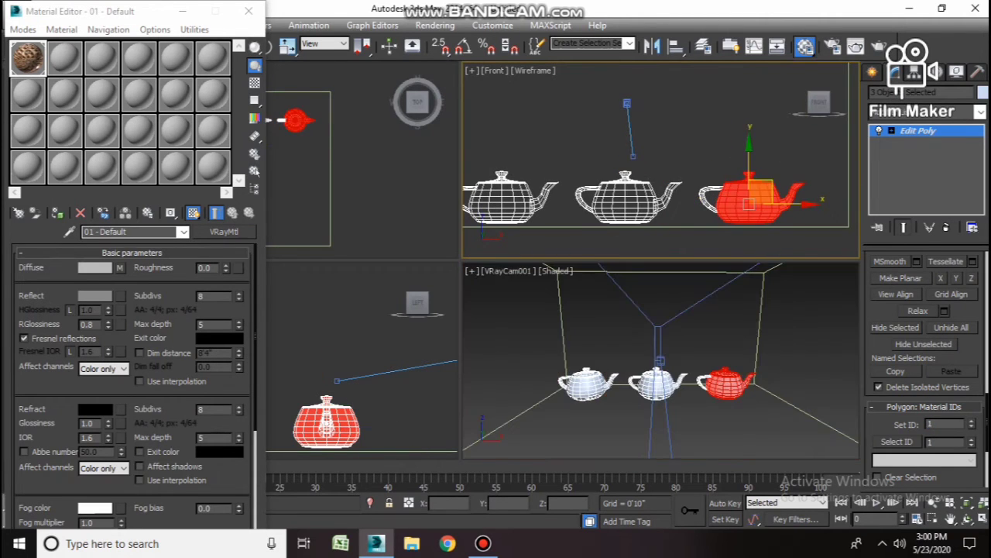
left_click_drag(763, 166, 848, 202)
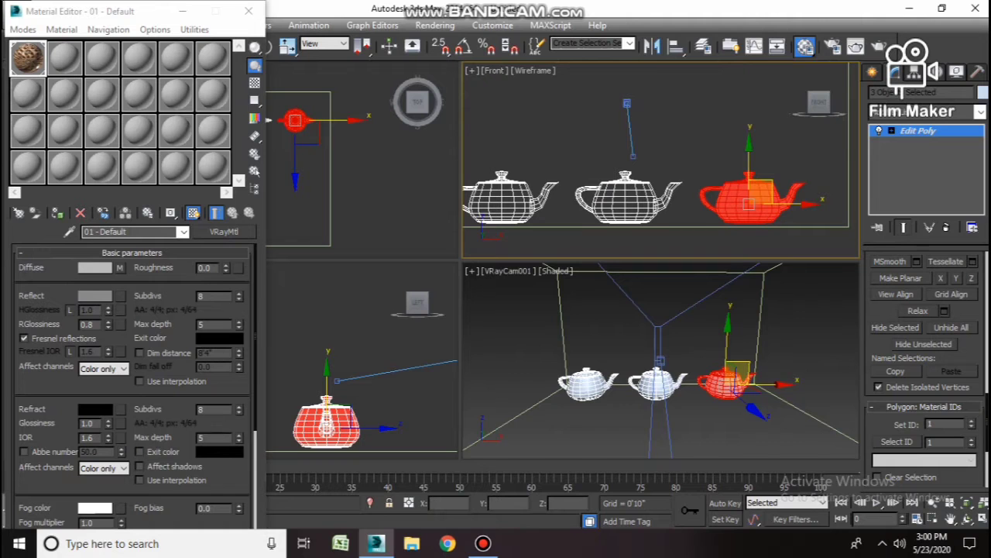
double_click(943, 425)
type("3")
key("Return")
left_click(918, 131)
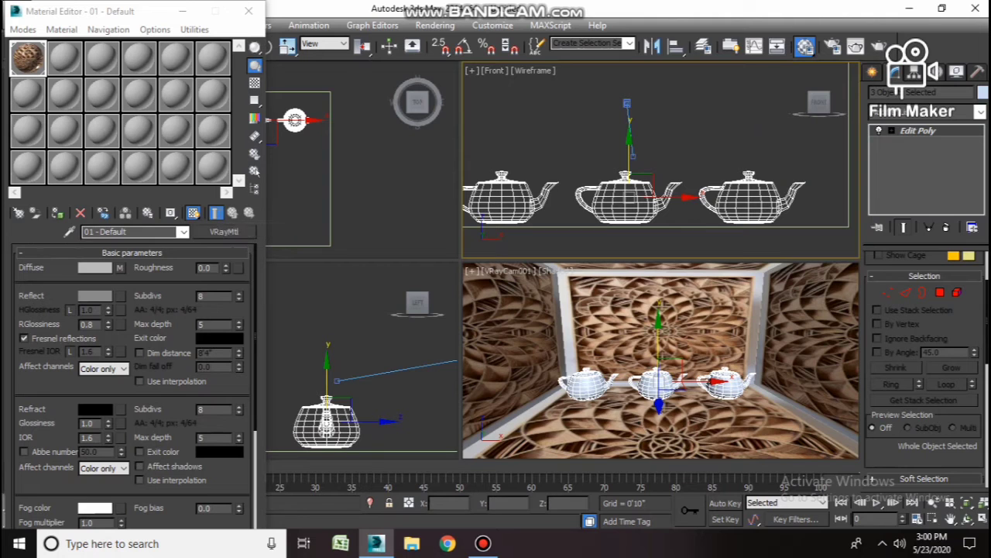
Change the second sample material from Standard to Multi/Sub-Object, discarding the old material
left_click(63, 58)
left_click(224, 231)
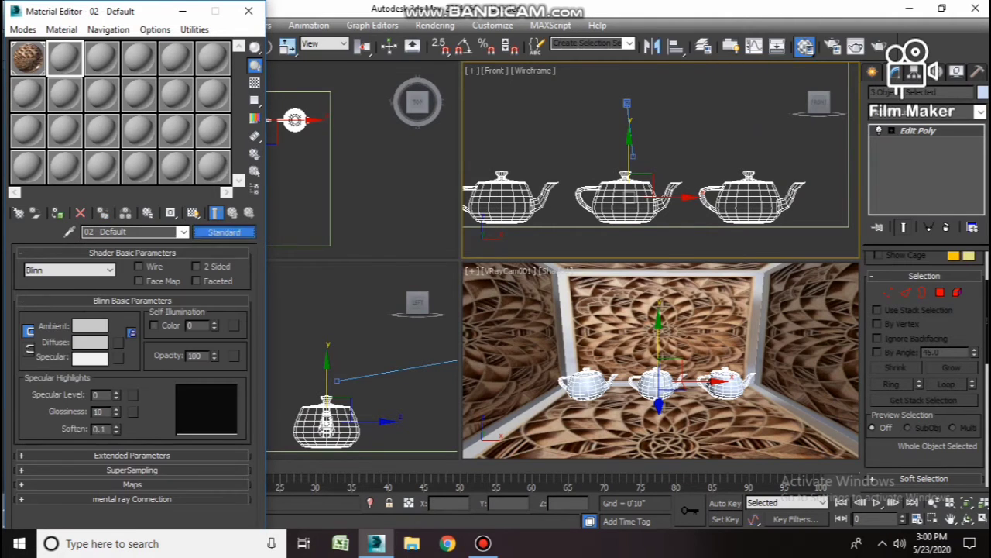
left_click(394, 203)
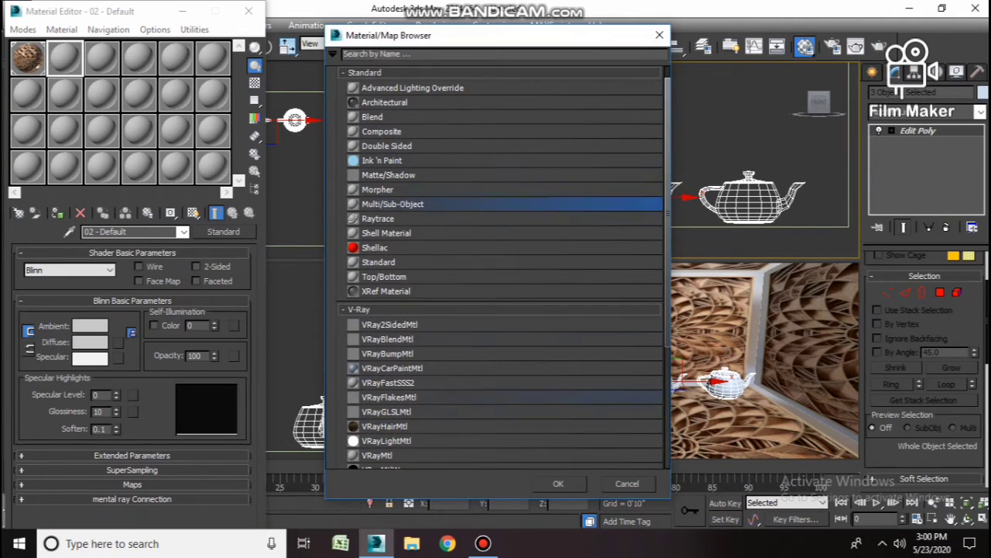
left_click(559, 483)
left_click(78, 272)
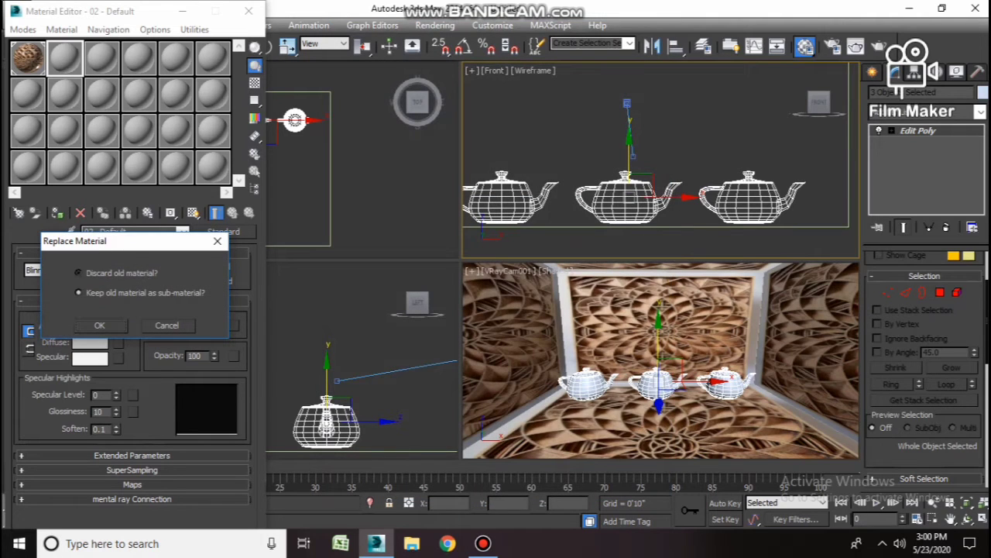
left_click(100, 325)
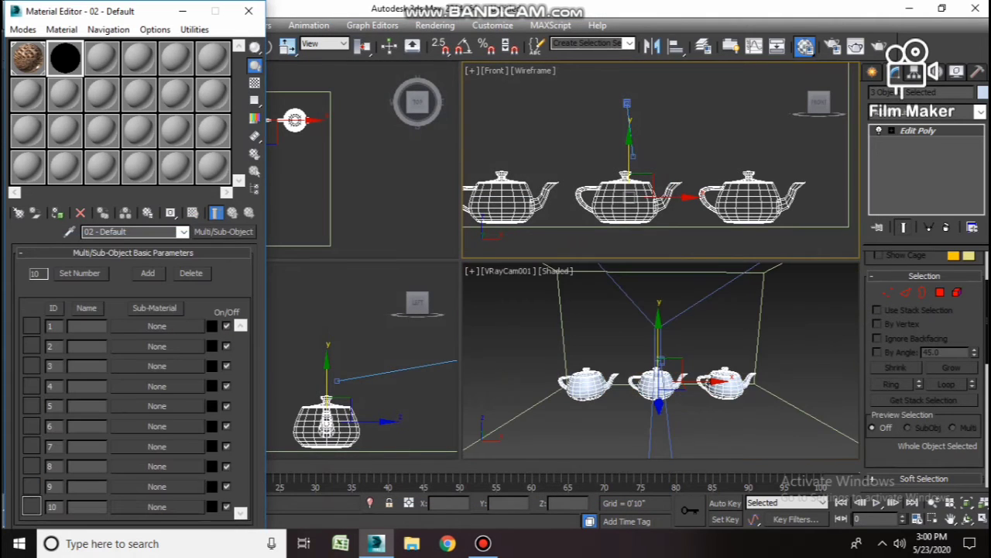
Name the first three sub-materials mirror, brass 1 and 2
type("mirr")
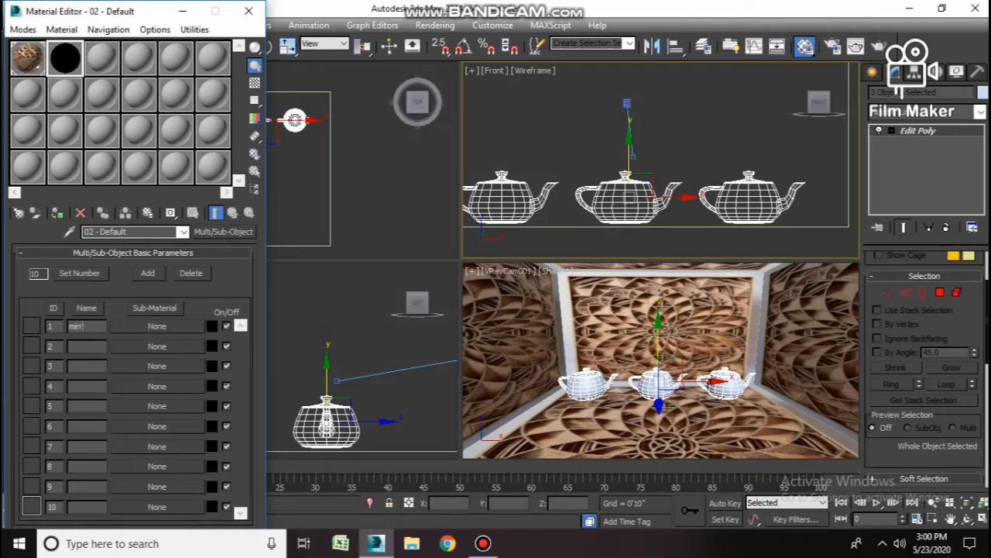
type("or")
left_click(86, 347)
type("brass 1")
type("2")
Make the mirror sub-material a VRayMtl and set its diffuse color to black
left_click(158, 326)
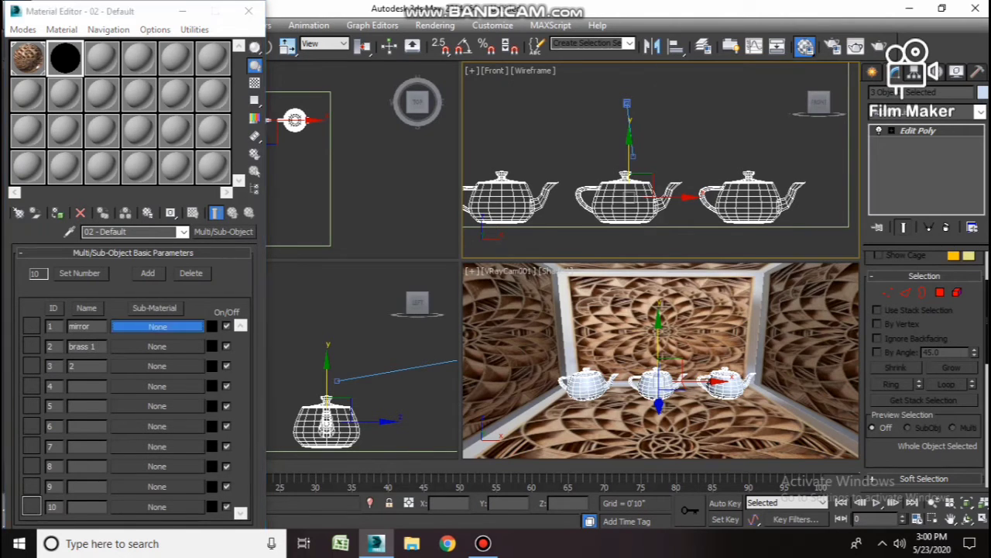
left_click(377, 456)
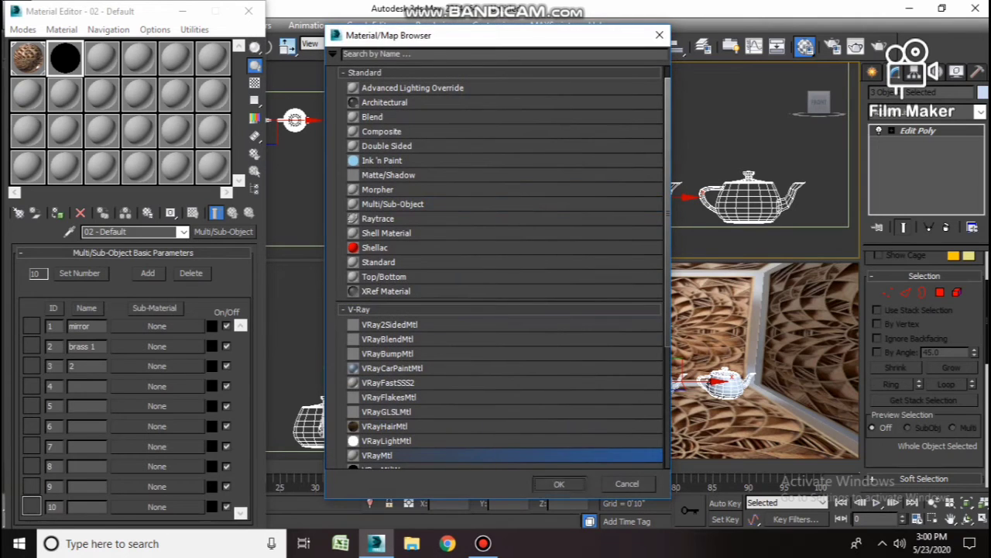
left_click(559, 484)
left_click(95, 268)
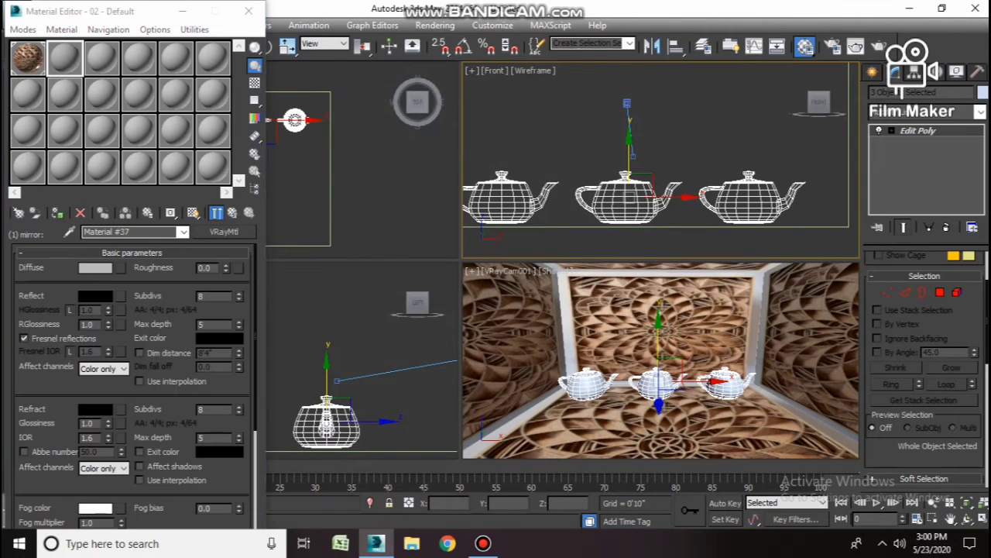
left_click_drag(427, 147, 427, 93)
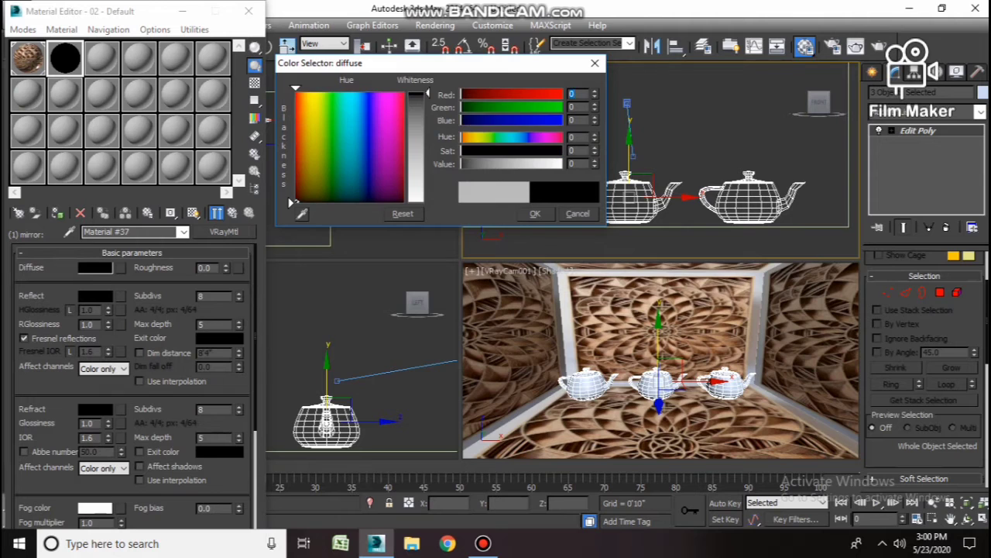
left_click(535, 213)
Set the mirror material's reflection color to white and turn off Fresnel reflections
left_click(94, 295)
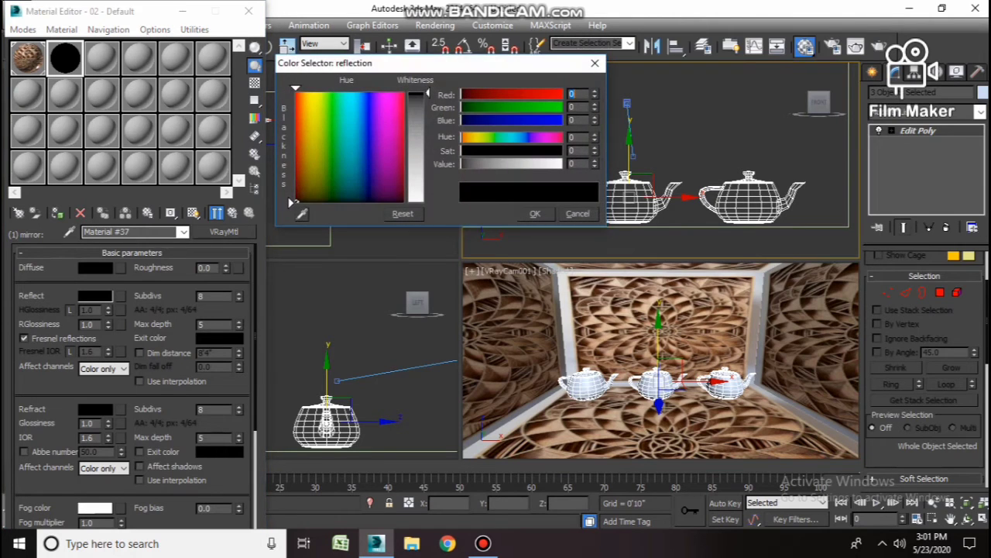
left_click_drag(428, 93, 428, 202)
left_click(535, 214)
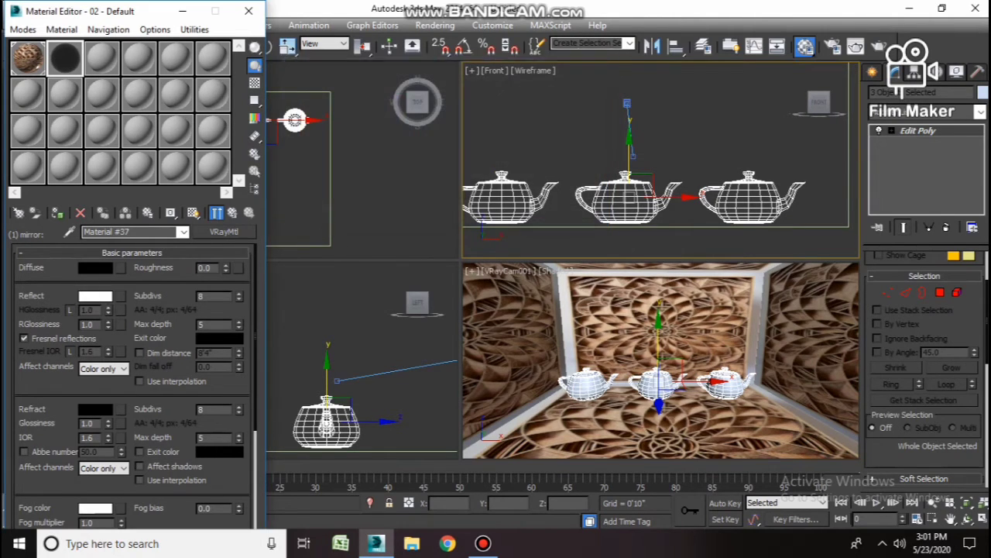
left_click(24, 338)
Assign the mirror material to the left teapot with viewport display enabled, and return to the parent Multi/Sub-Object material
left_click(588, 385)
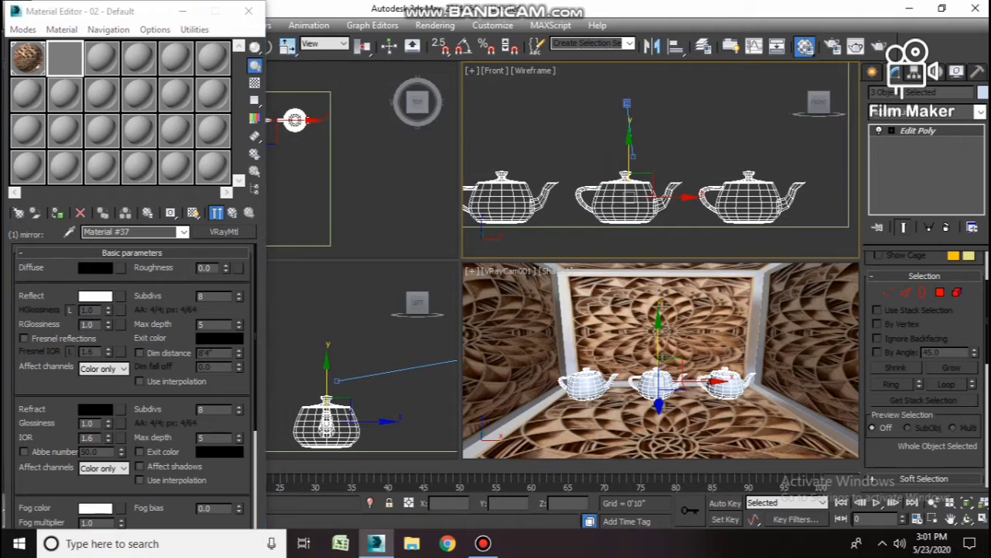
left_click(193, 213)
left_click(59, 213)
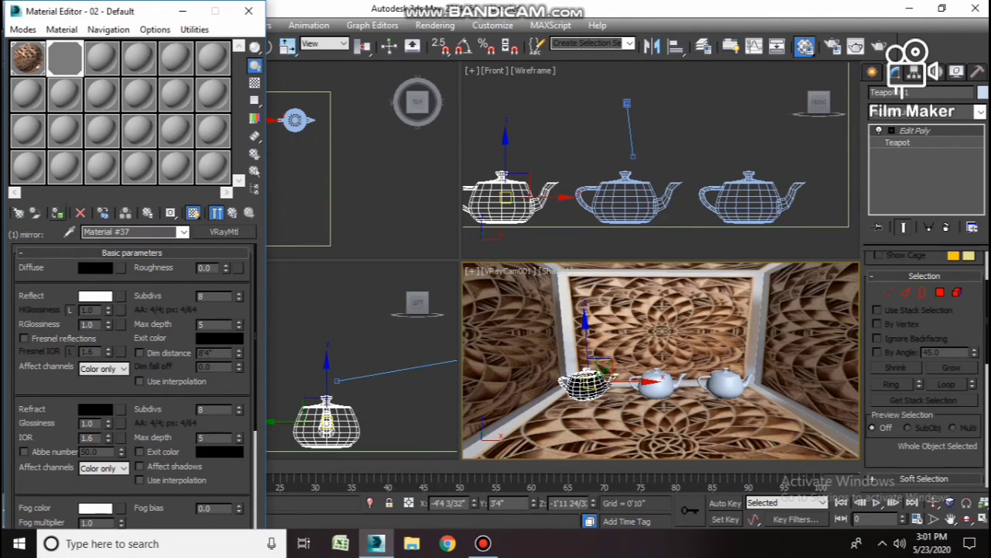
left_click(233, 212)
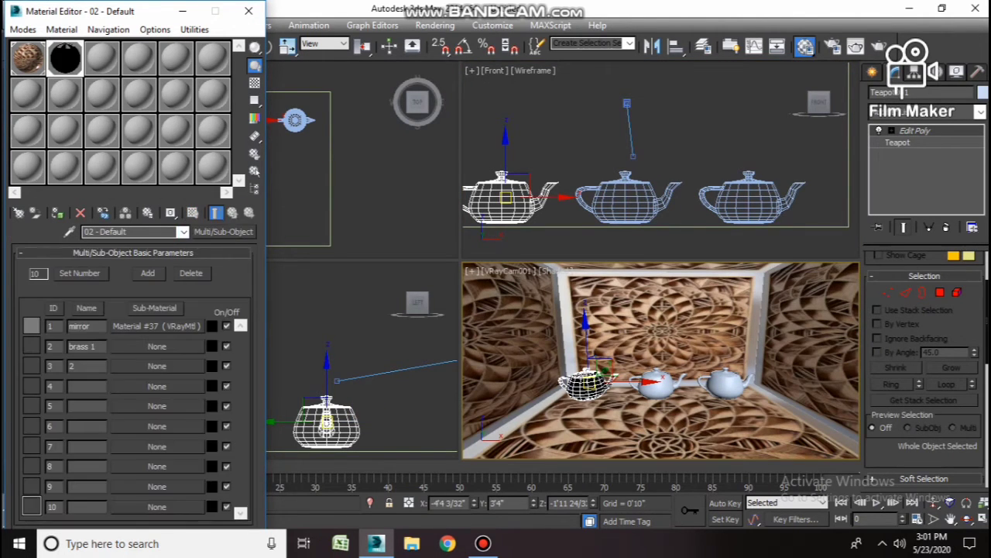
Make the brass 1 sub-material a VRayMtl and set its diffuse color to a muted dark red
left_click(156, 346)
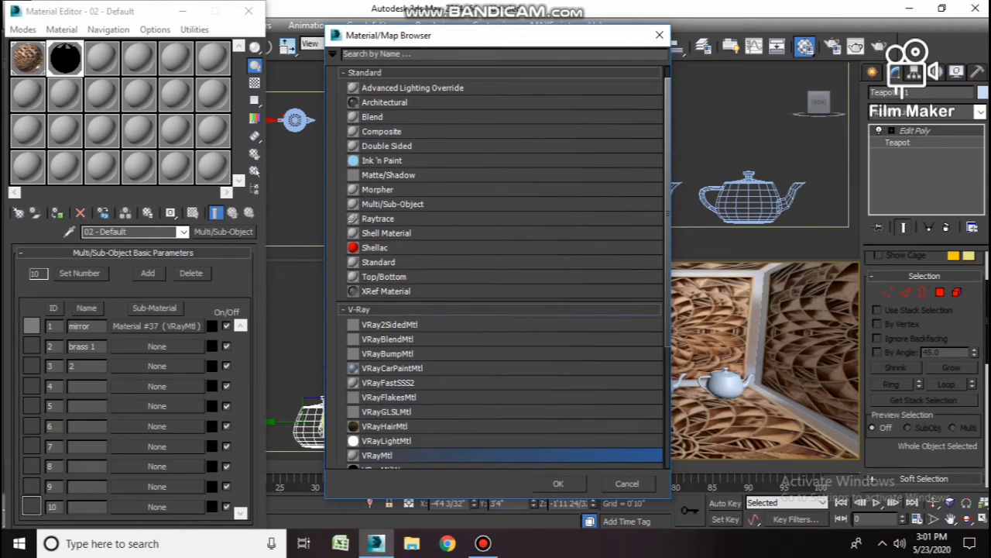
left_click(559, 483)
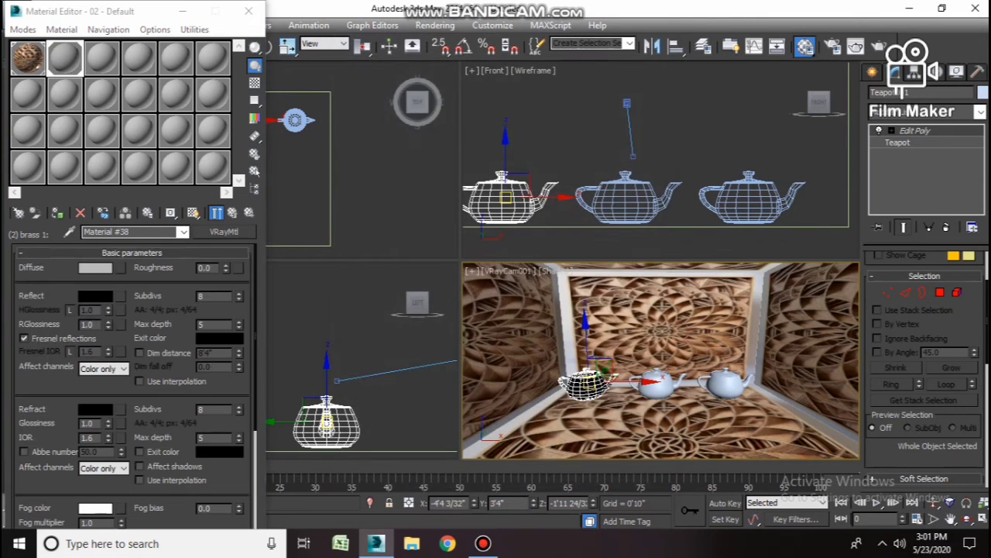
left_click(95, 268)
left_click(292, 148)
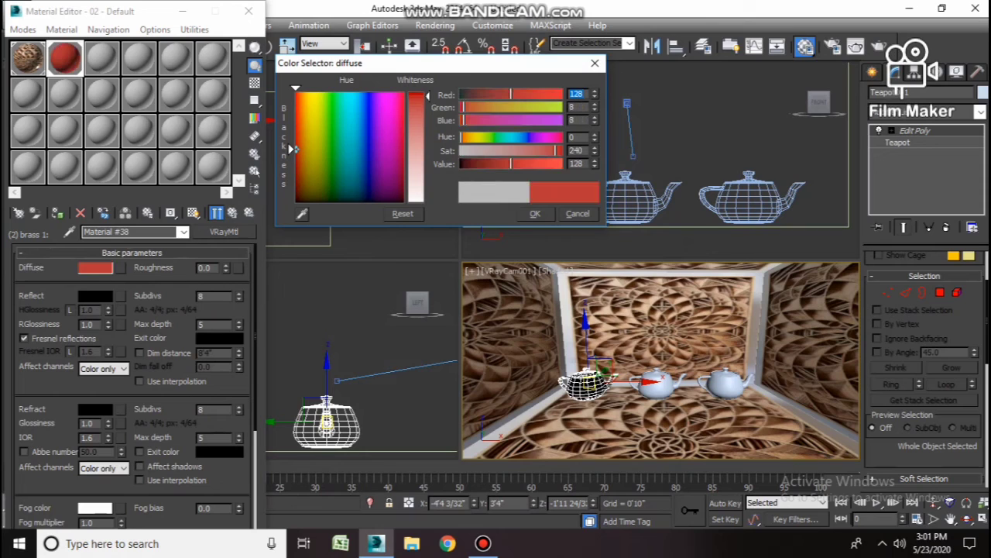
left_click_drag(292, 148, 293, 191)
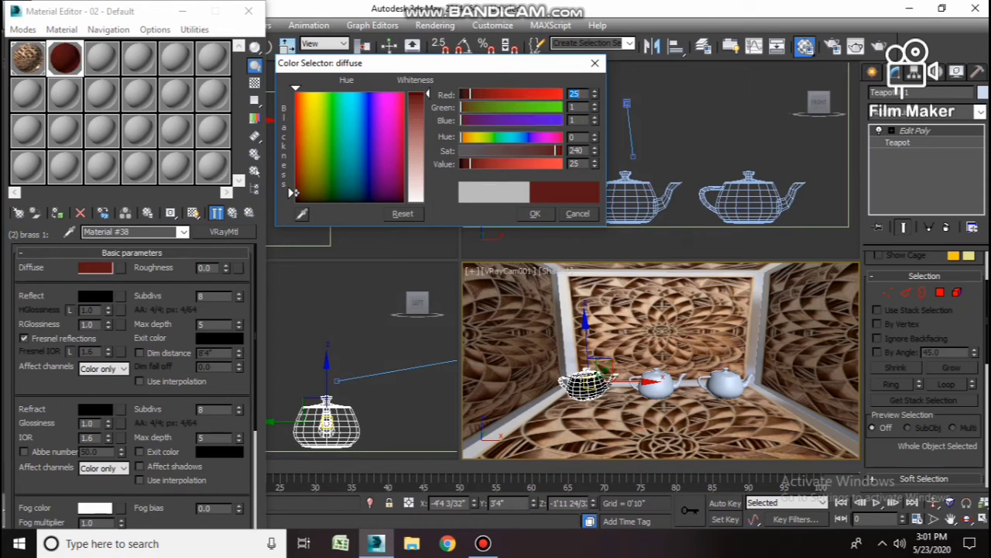
left_click_drag(555, 151, 544, 151)
left_click(535, 214)
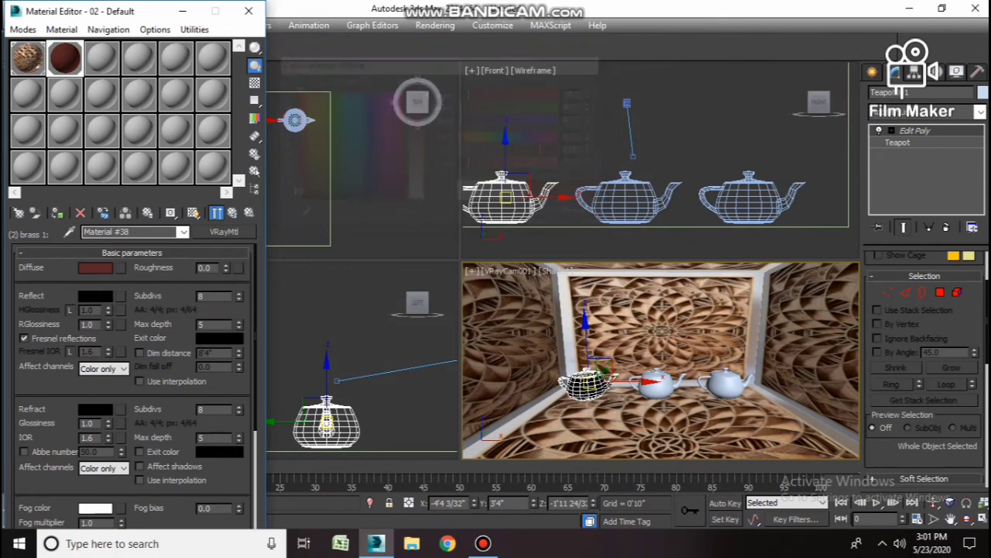
Set the brass 1 material's reflection color to light gray
left_click(96, 296)
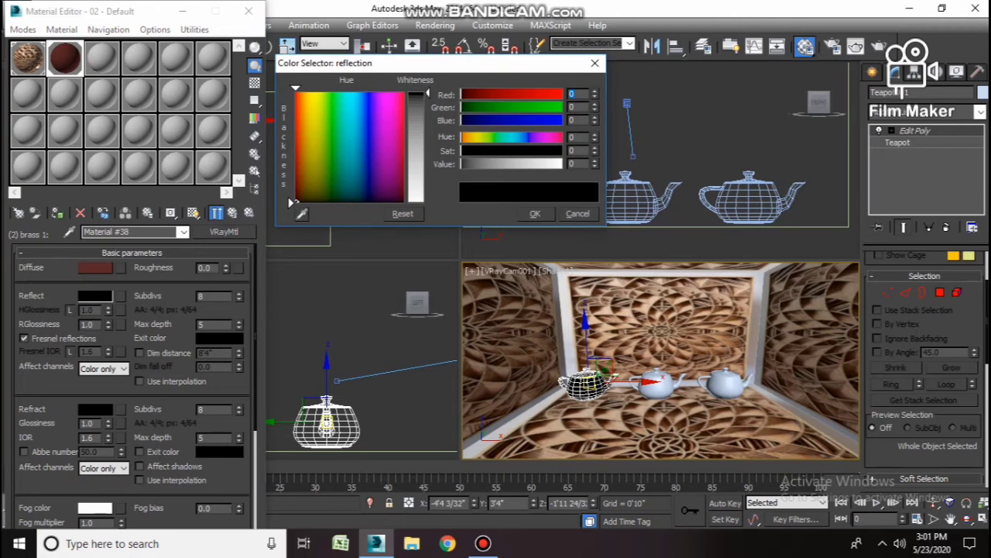
left_click_drag(427, 93, 427, 150)
left_click(535, 214)
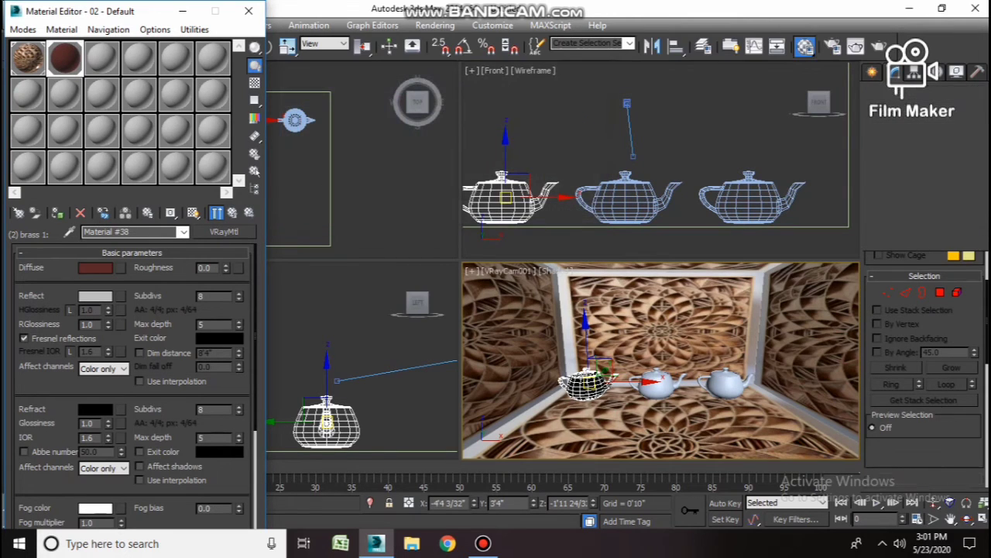
double_click(88, 324)
key("period")
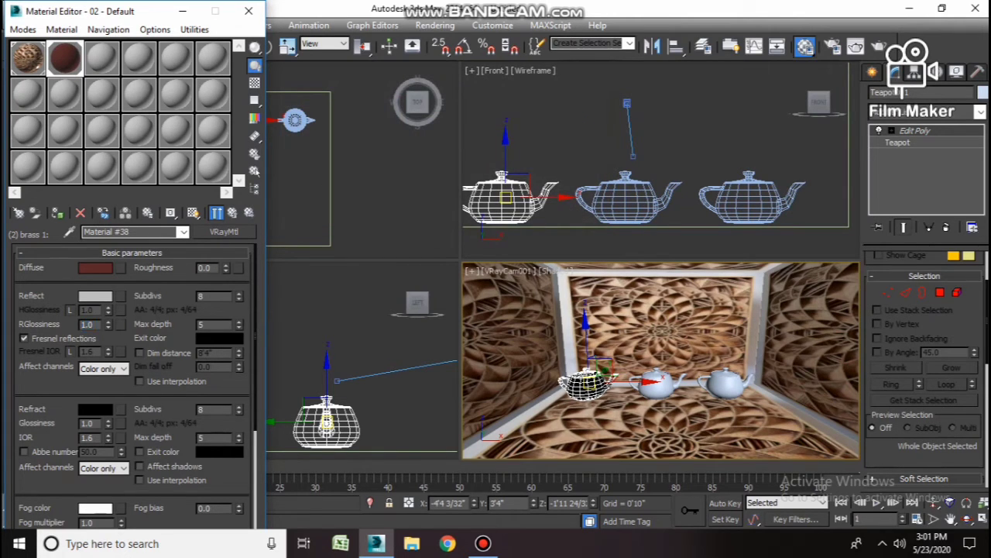
key("8")
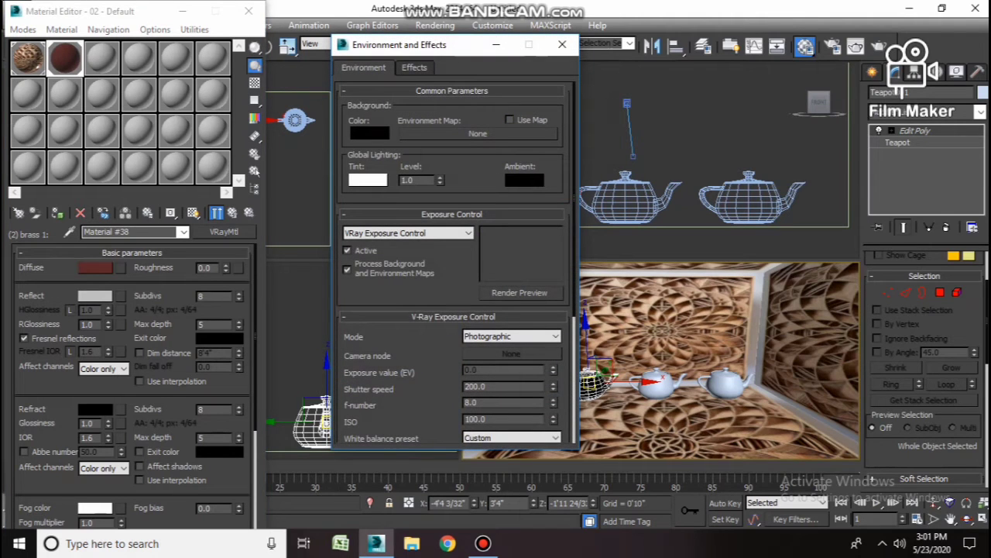
left_click(562, 44)
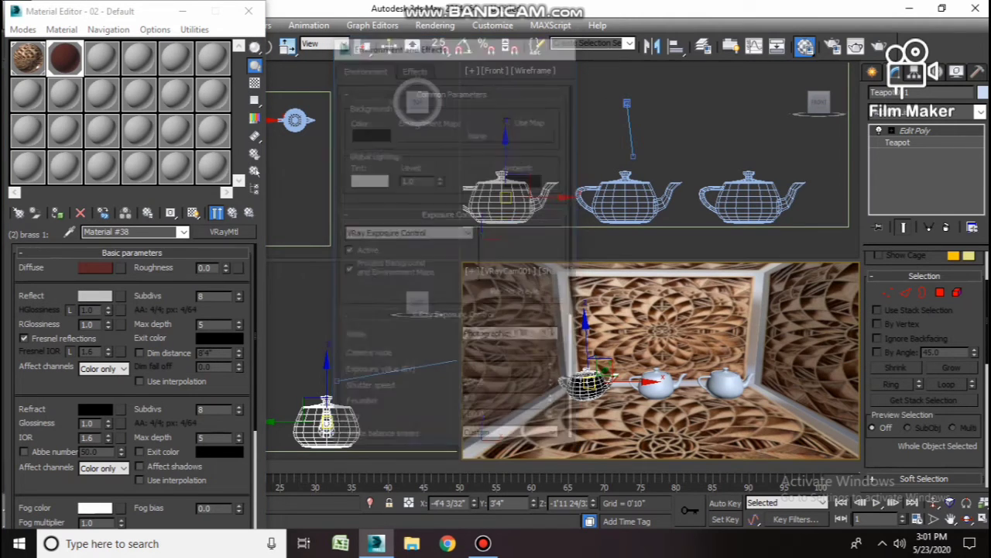
Set the brass 1 material's reflection glossiness to 0.86, unlock its Fresnel IOR and set that to 18
double_click(88, 325)
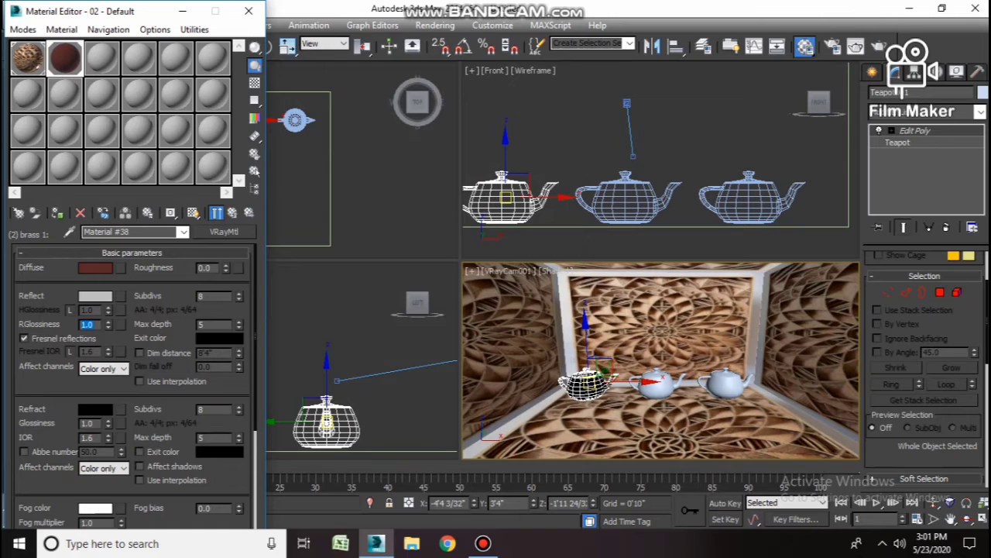
type(".85")
key("BackSpace")
type("6")
key("Return")
left_click(70, 351)
double_click(87, 351)
type("18")
key("Return")
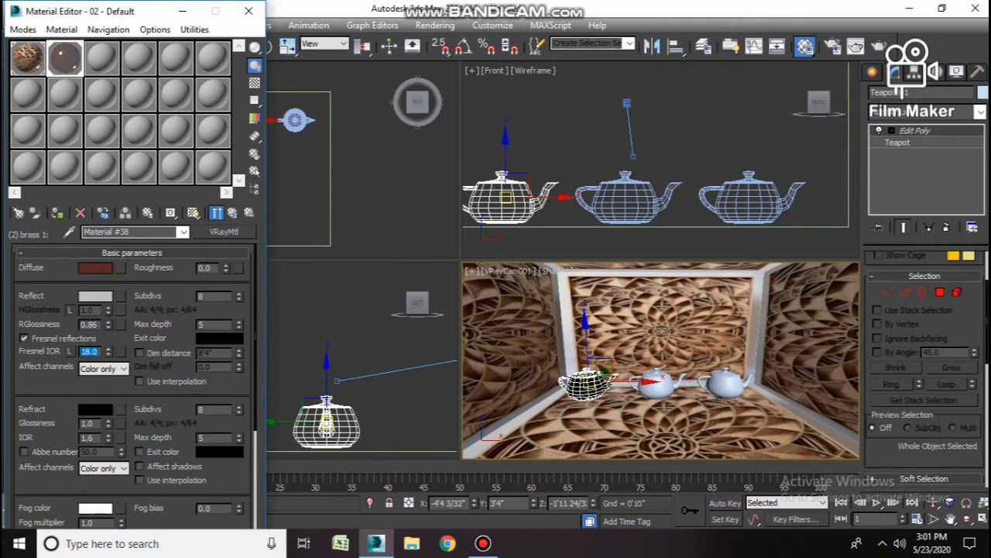
Set the brass 1 reflection subdivs to 27 and max depth to 7, and return to the parent Multi/Sub-Object material
double_click(205, 296)
type("27")
key("Return")
double_click(202, 325)
type("7")
left_click(233, 213)
Assign the Multi/Sub-Object material to the left and middle teapots, with brass 1 shown in the viewport
left_click(58, 213)
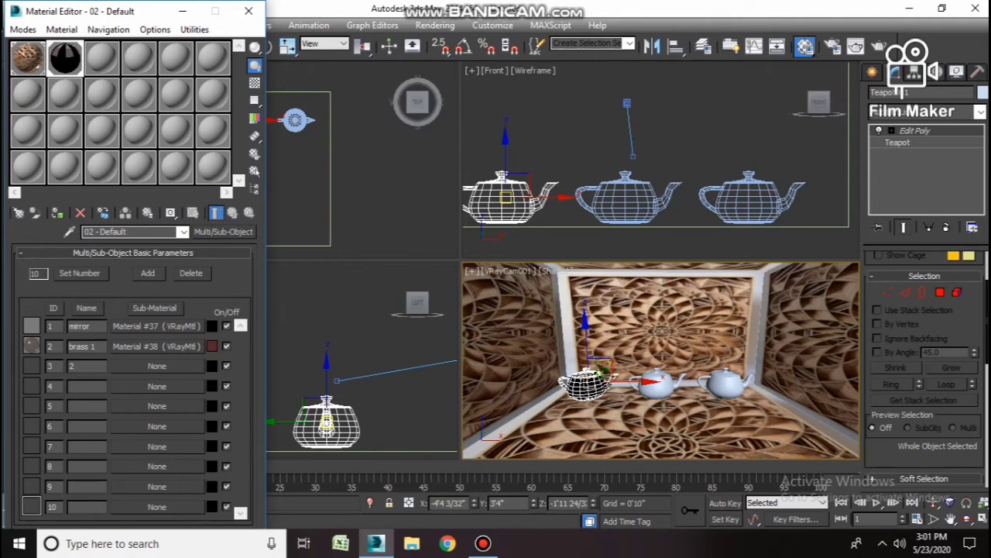
left_click(657, 385)
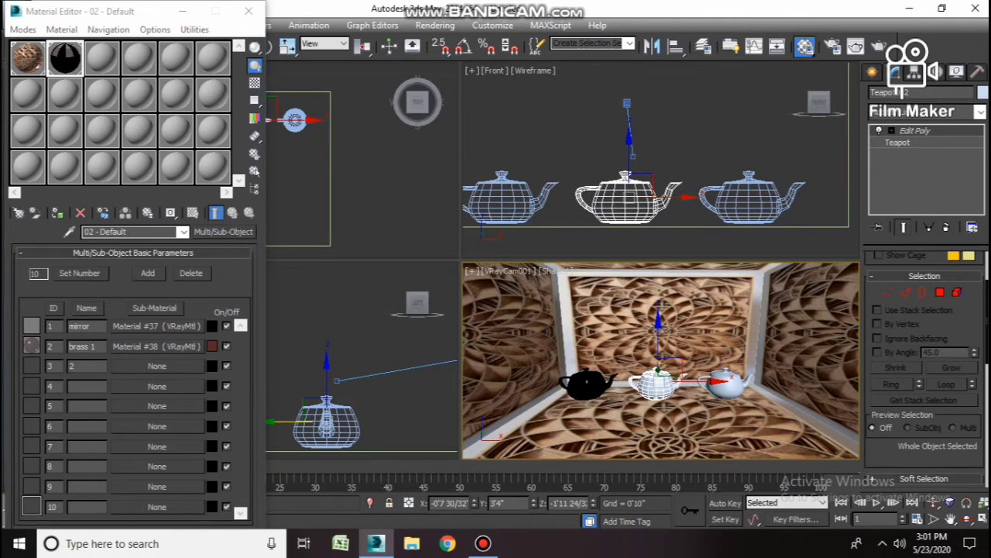
left_click(157, 346)
left_click(193, 213)
left_click(58, 213)
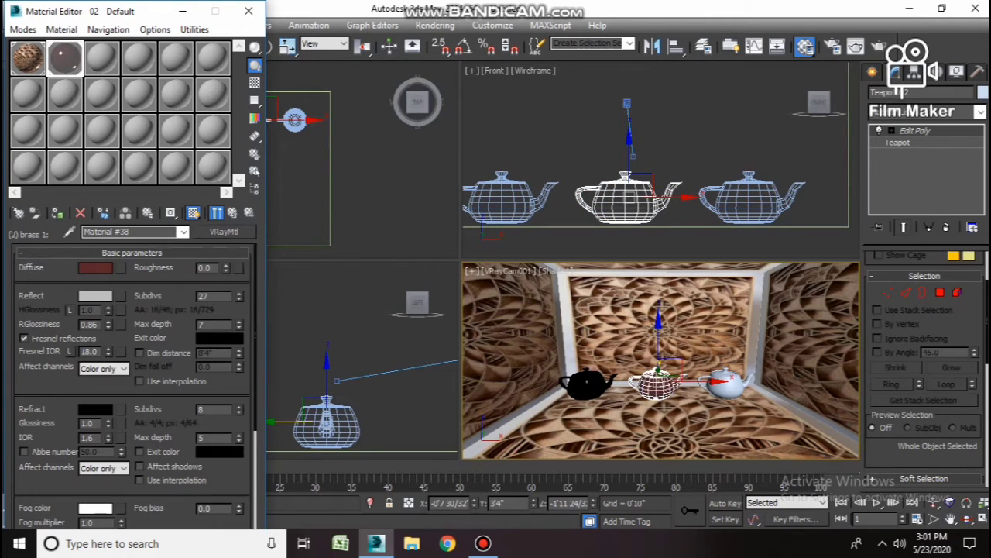
left_click(233, 212)
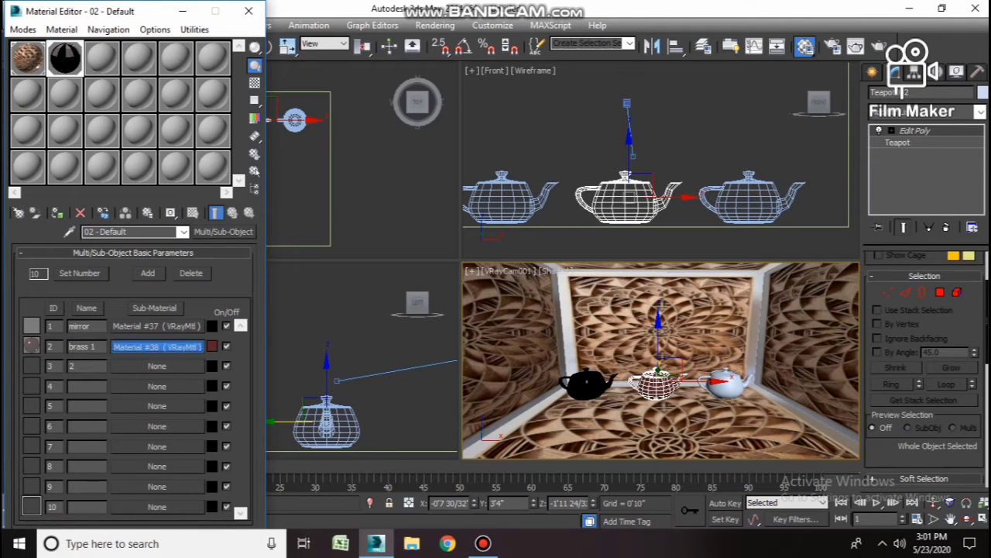
Copy the brass 1 sub-material into the ID 3 slot as an independent copy and open it for editing
left_click_drag(157, 347, 156, 366)
left_click(116, 289)
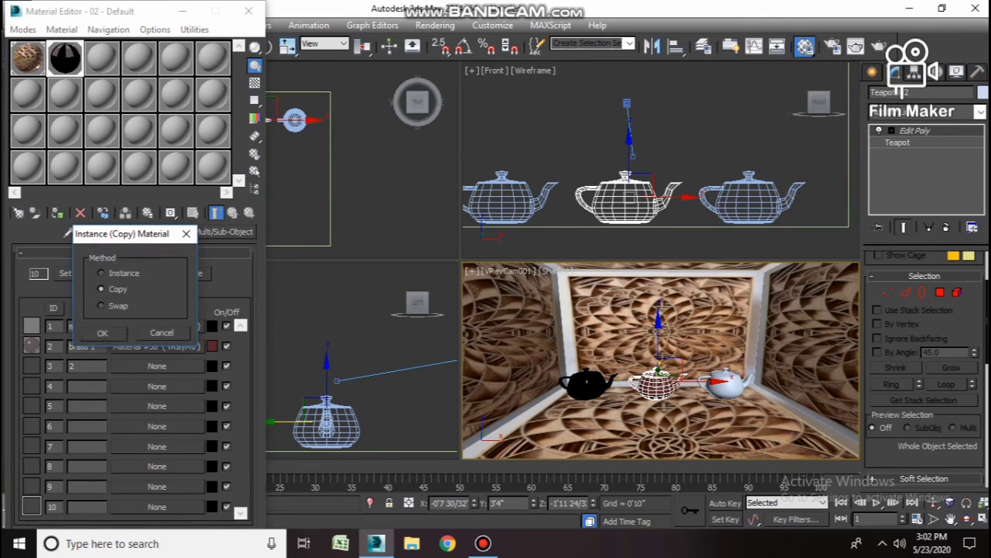
left_click(102, 333)
left_click(156, 366)
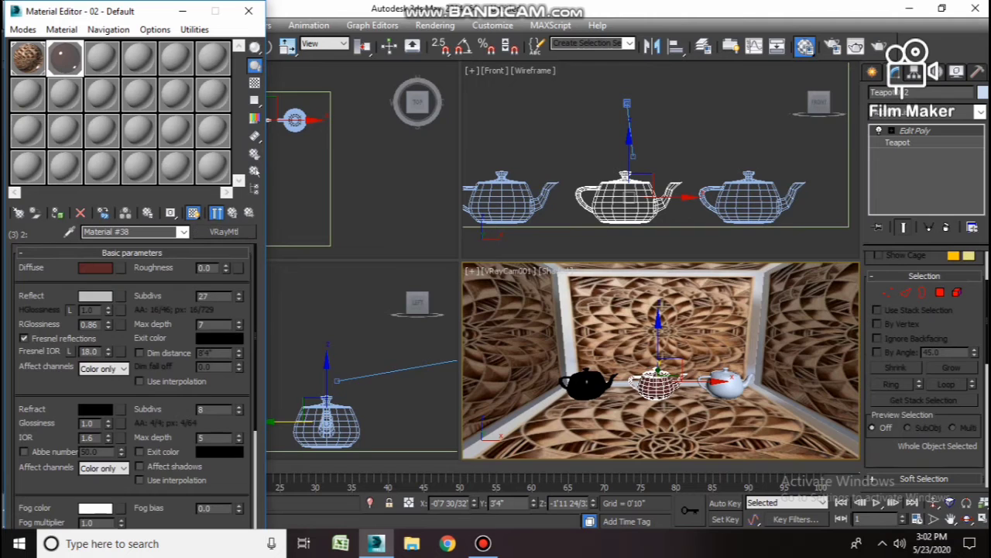
Set the diffuse color of the ID 3 sub-material to a golden orange-yellow
left_click(95, 268)
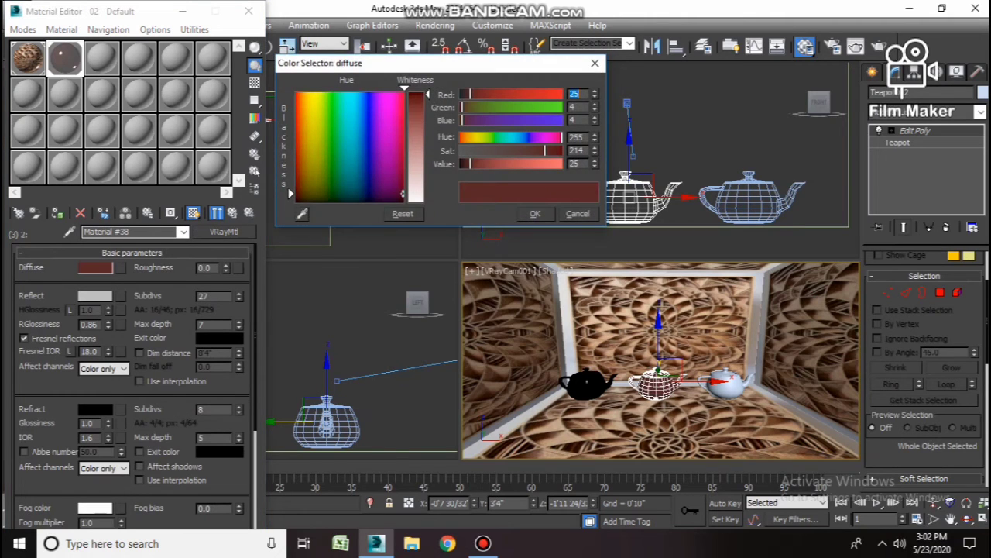
left_click(307, 155)
left_click(308, 104)
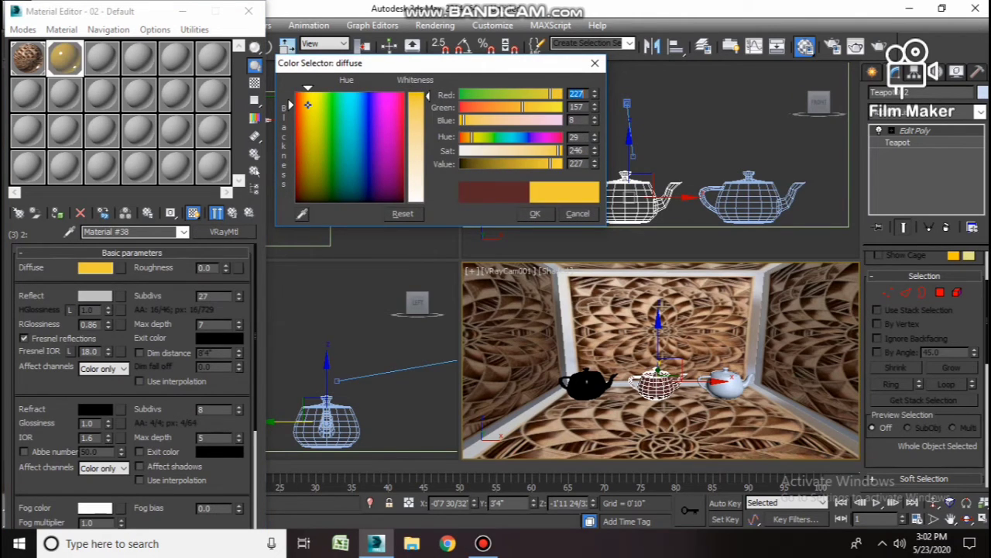
left_click_drag(308, 104, 306, 104)
left_click(535, 214)
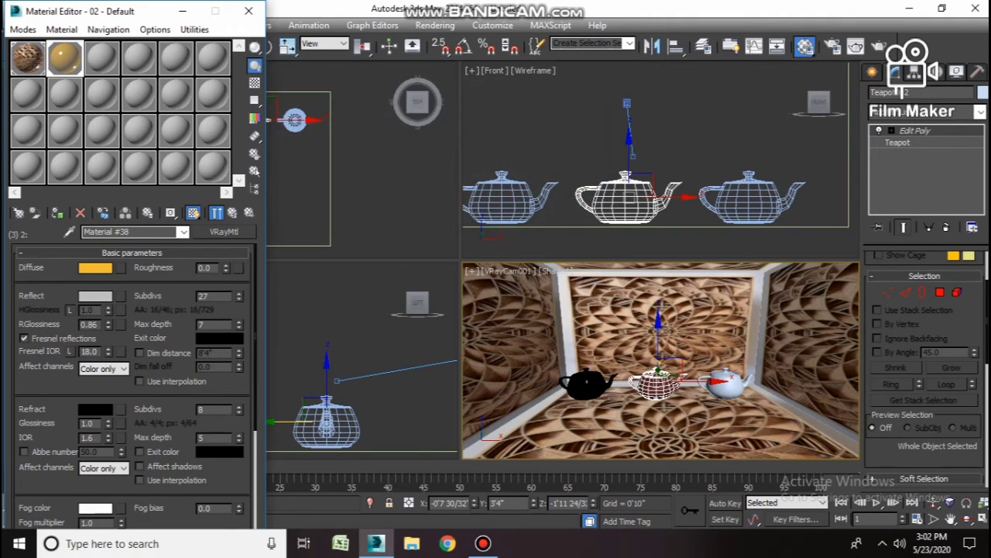
Assign the material to the right teapot, deselect it, and close the Material Editor
left_click(732, 385)
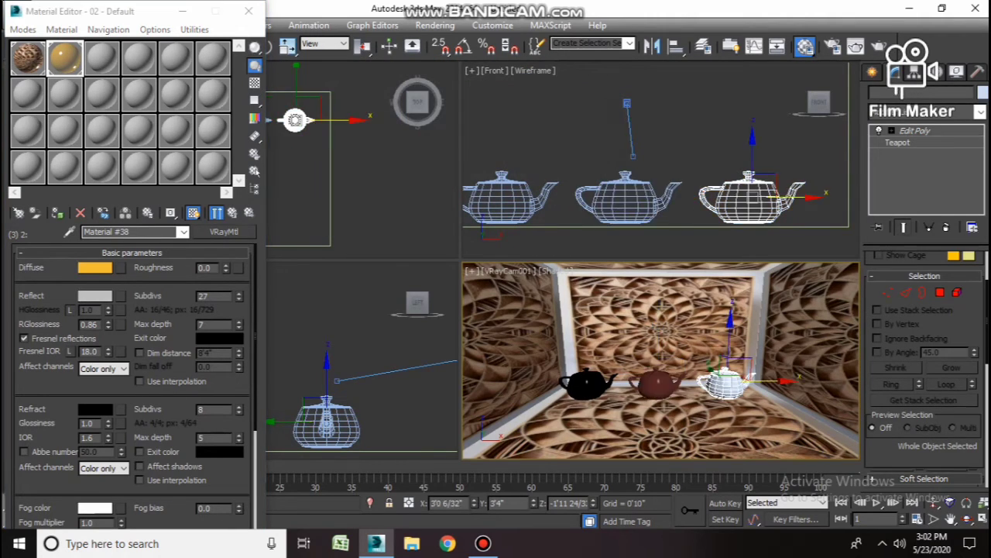
left_click(57, 213)
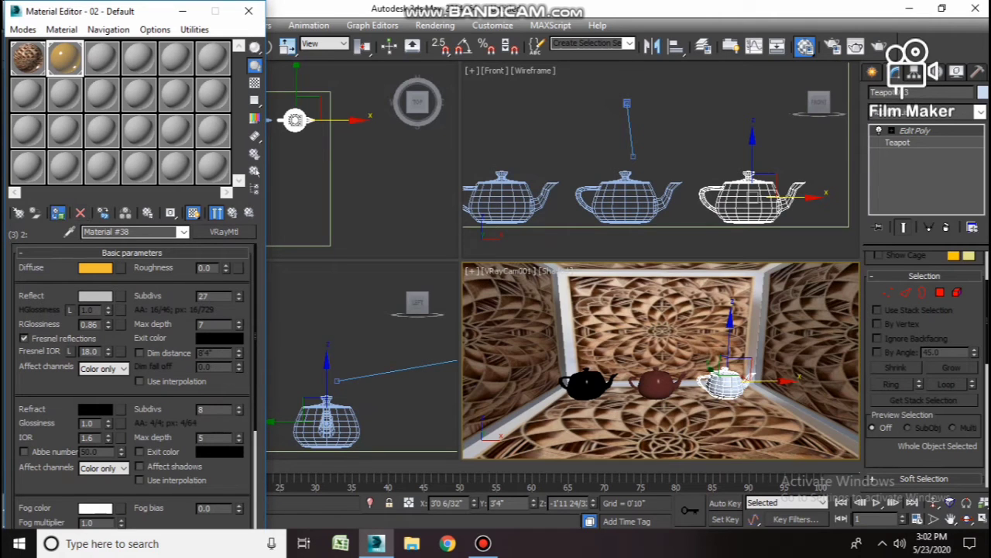
left_click(58, 213)
left_click(371, 333)
left_click(248, 11)
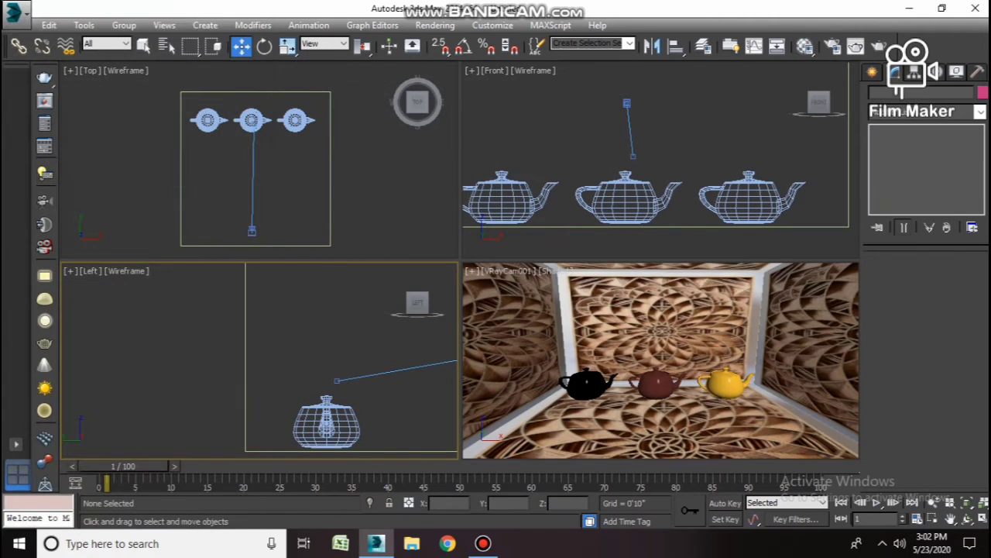
Create a standard Omni light in the Top view, just beside the camera at the front of the room
left_click(872, 71)
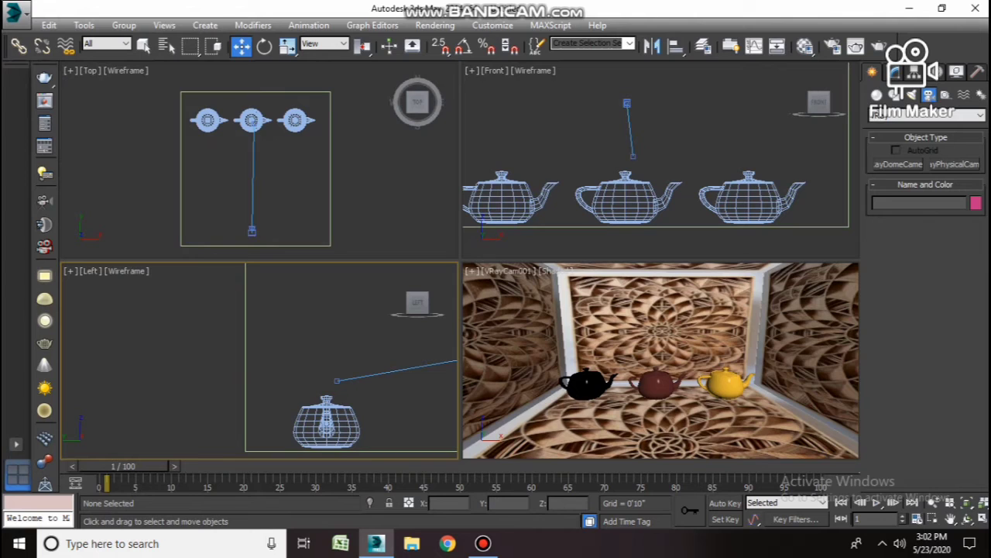
left_click(911, 95)
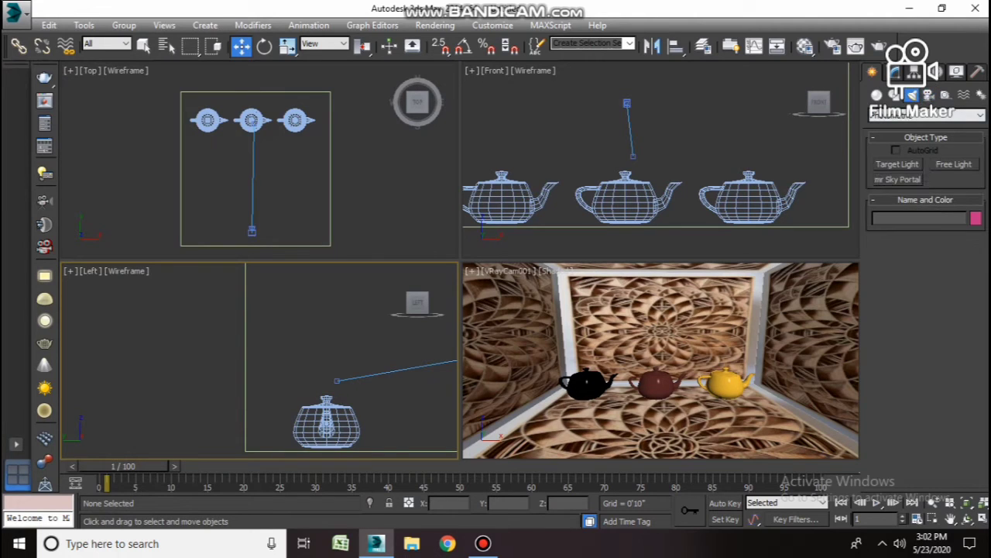
left_click(926, 116)
left_click(888, 137)
left_click(898, 195)
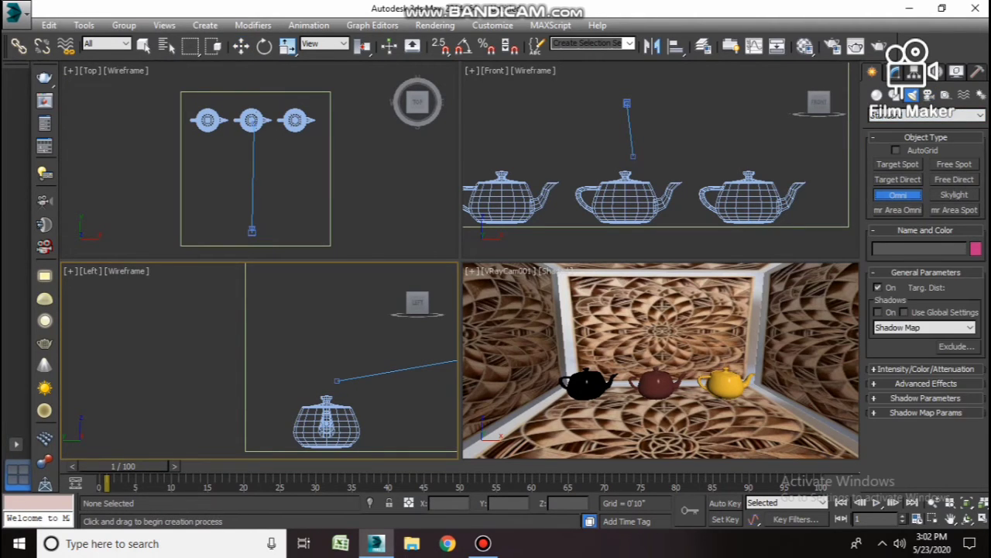
left_click(270, 230)
Turn on the omni light's shadows using VRayShadowMap and set its intensity multiplier to 20
left_click(894, 71)
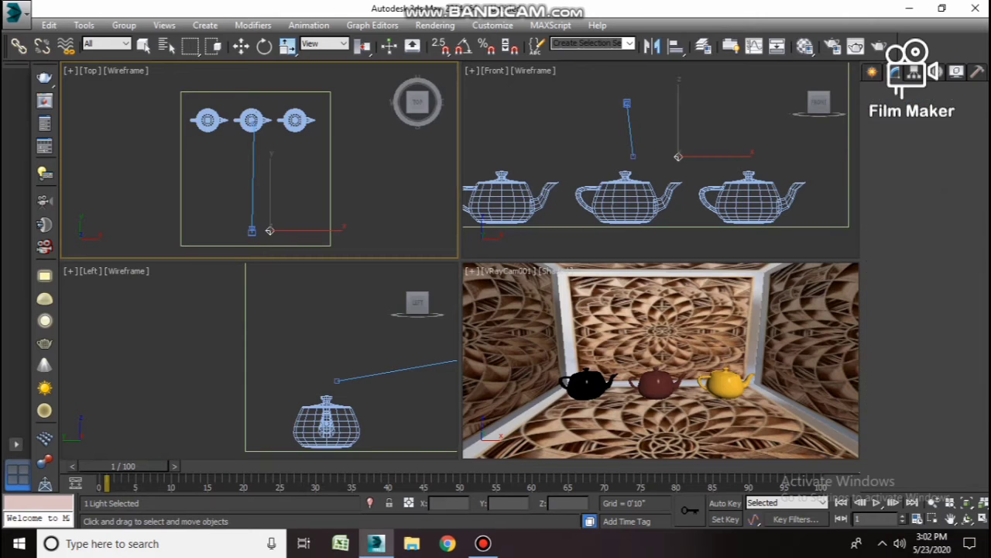
left_click(877, 337)
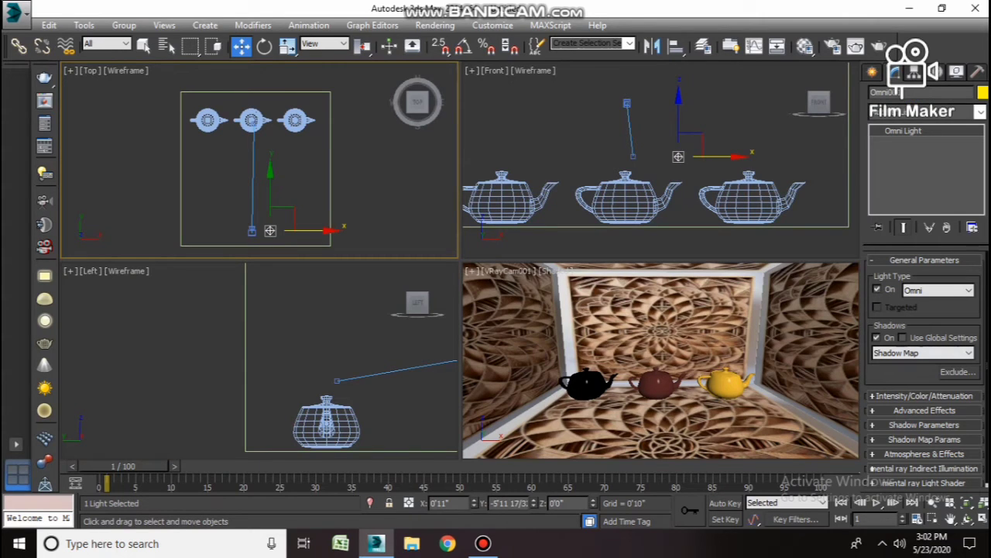
left_click(923, 353)
left_click(905, 423)
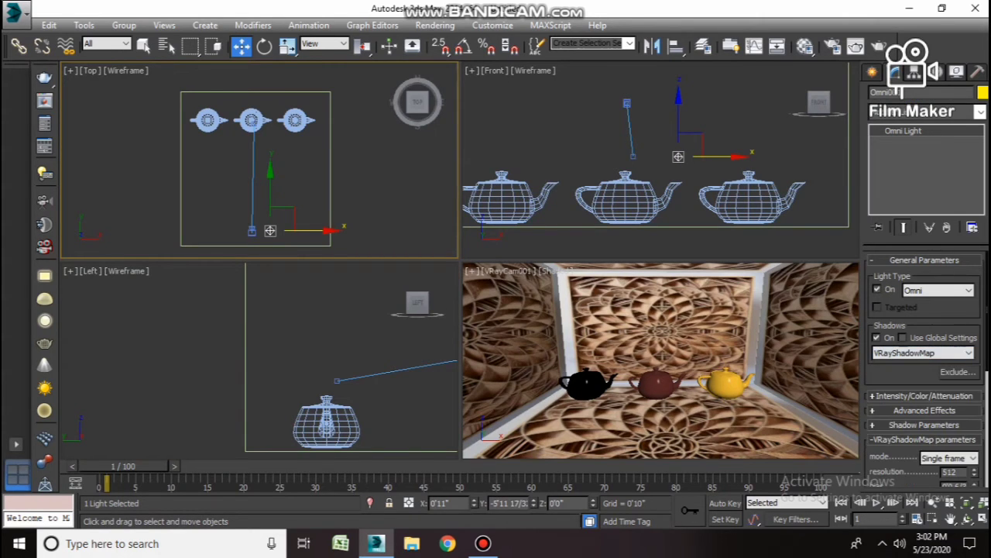
left_click(924, 395)
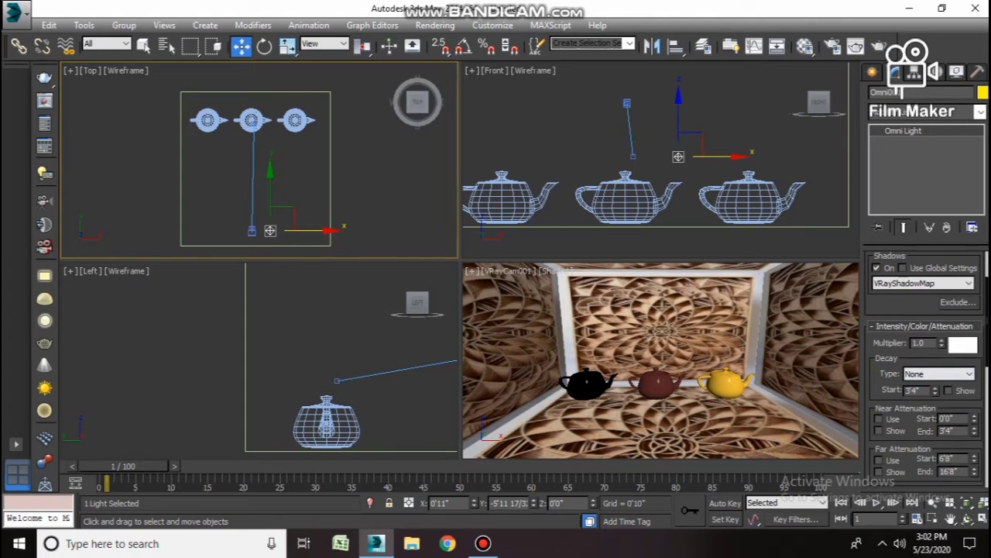
double_click(918, 343)
type("20")
key("Return")
Raise the omni light to a height of about 2'11" in the Left view, and show the safe frame in the camera view
scroll(405, 204, "down", 2)
scroll(297, 378, "down", 8)
middle_click_drag(296, 378, 290, 383)
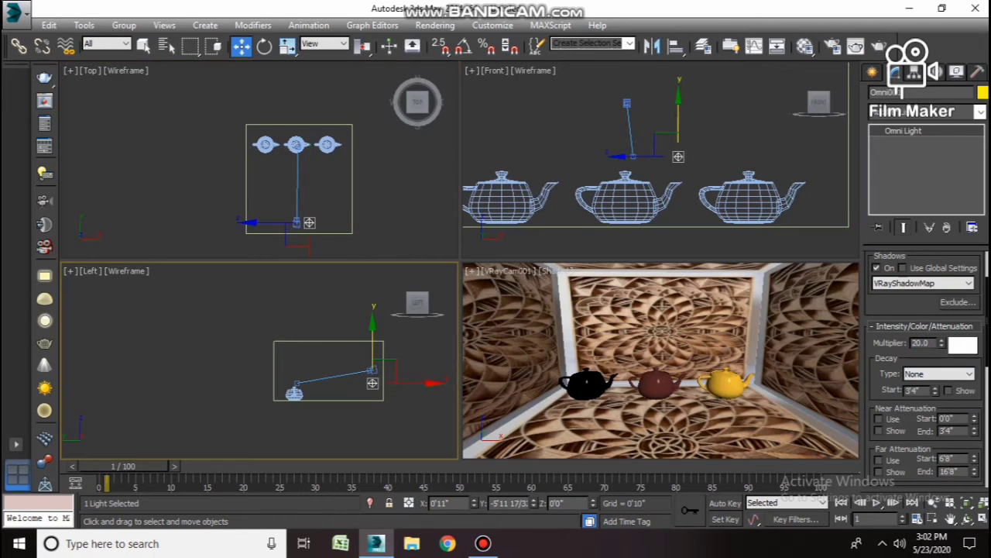
left_click_drag(372, 344, 372, 321)
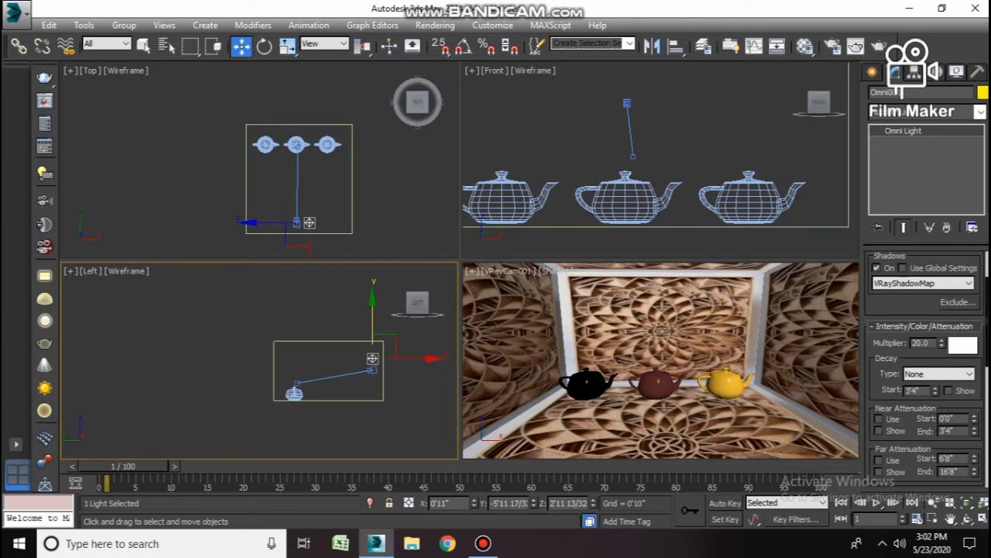
key("F9")
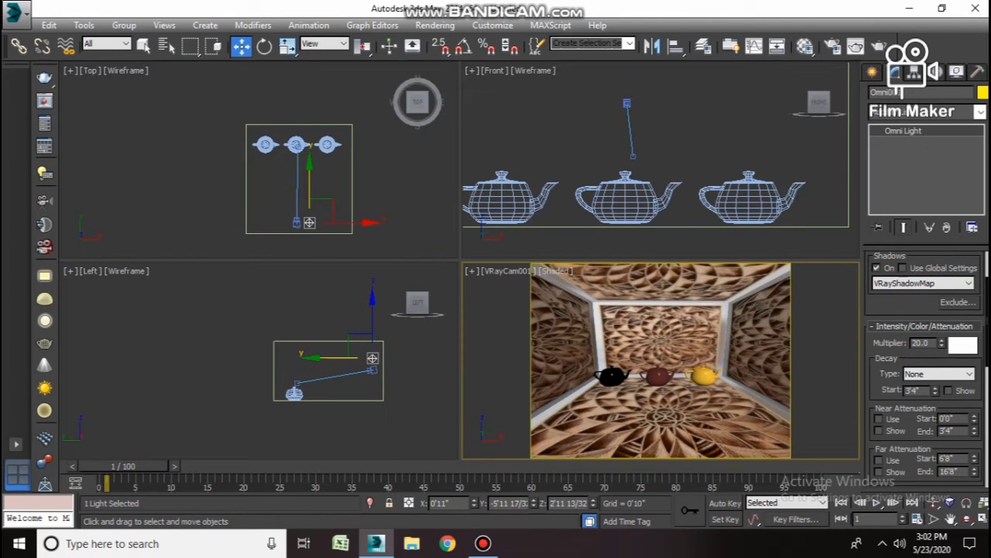
scroll(304, 383, "up", 2)
left_click_drag(290, 396, 291, 399)
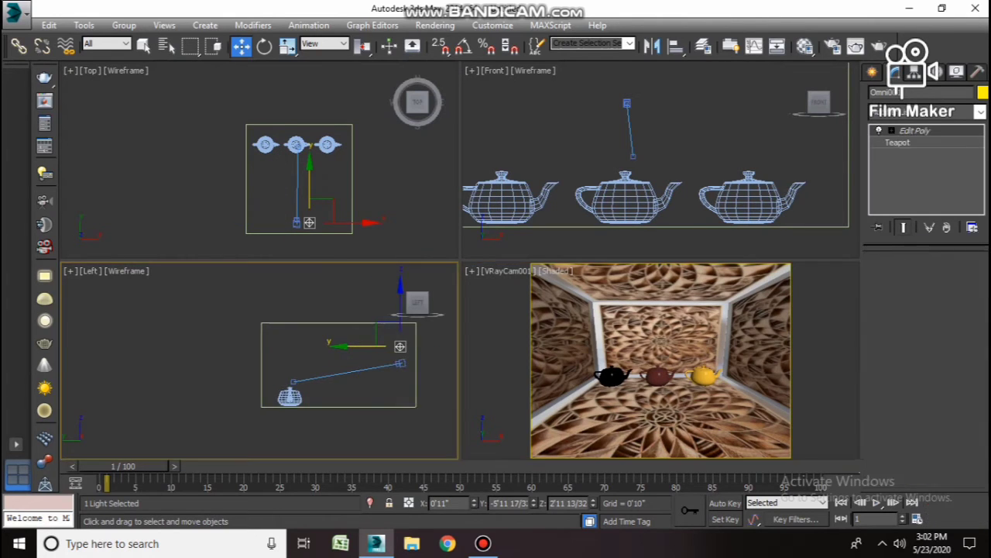
key("ctrl+a")
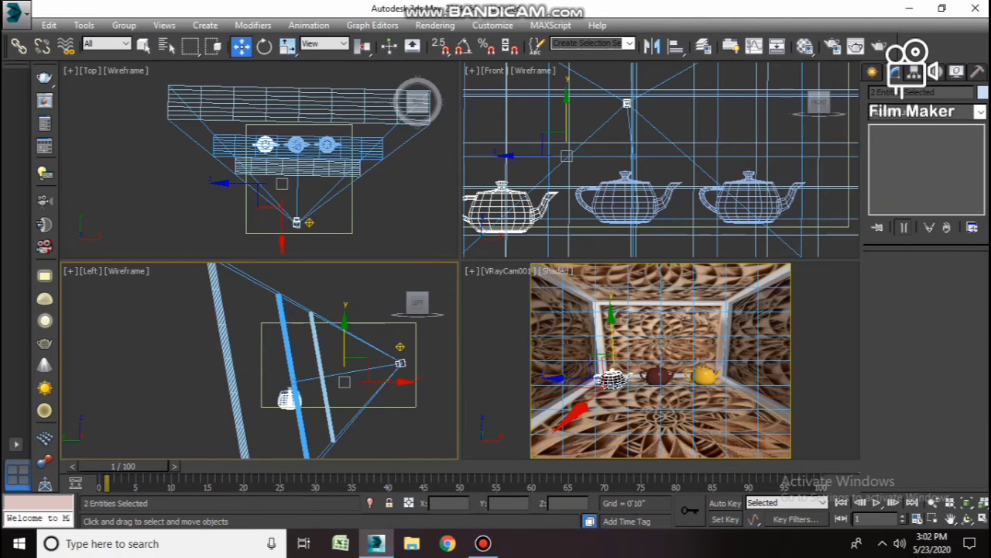
key("ctrl+z")
key("ctrl+z")
Move the three teapots toward the camera in the Left view, and place the camera target slightly raised above them
scroll(309, 393, "up", 5)
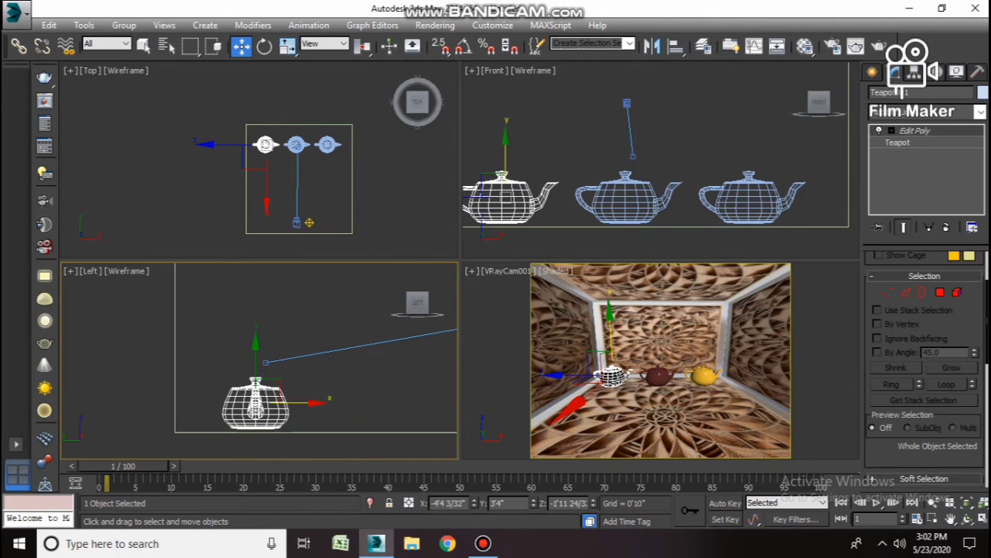
left_click_drag(305, 385, 404, 403)
left_click(266, 362)
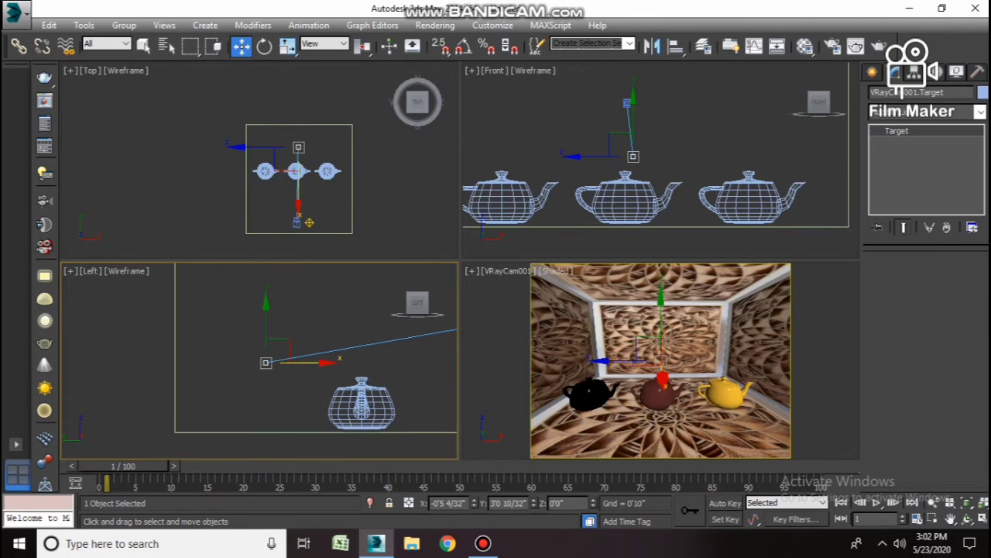
left_click_drag(307, 362, 404, 362)
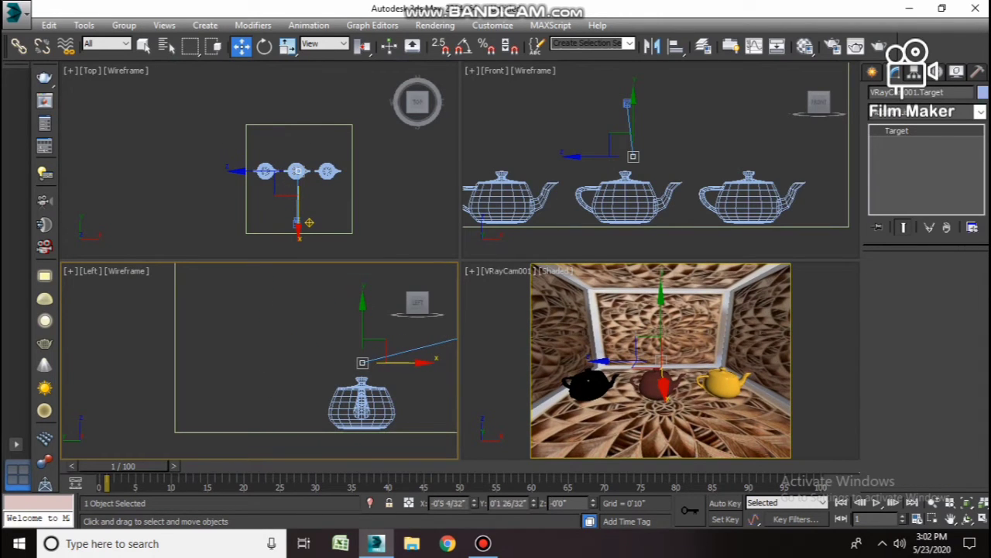
mouse_move(362, 331)
left_mouse_down()
mouse_move(362, 342)
mouse_move(363, 325)
left_mouse_up()
Render the V-Ray camera view and close the V-Ray messages window when the render is done
left_click(396, 270)
left_click(564, 326)
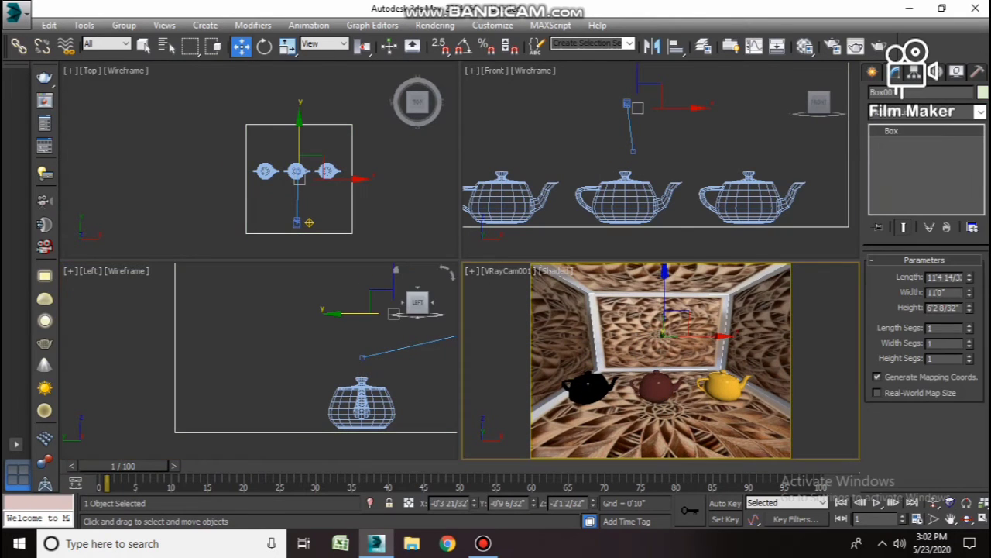
left_click(878, 47)
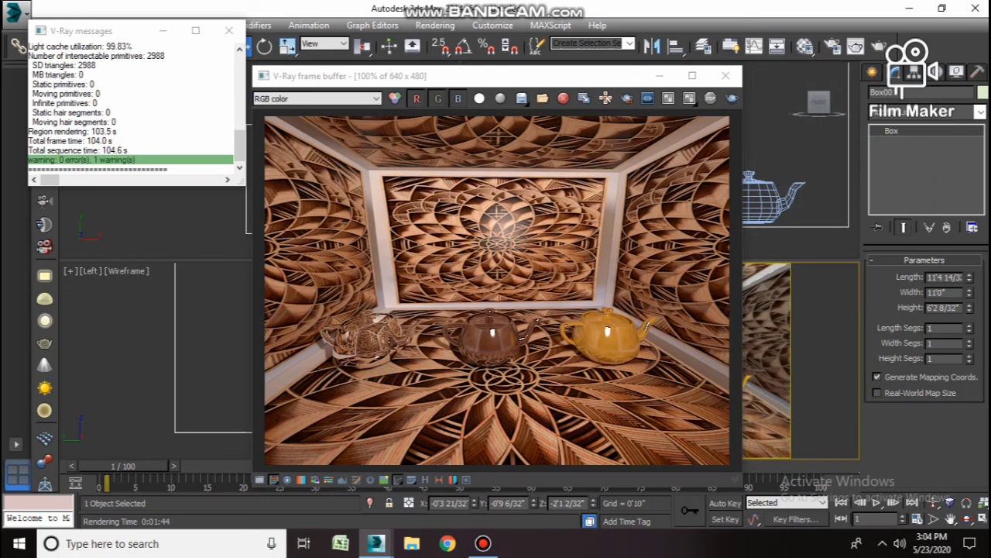
left_click(229, 31)
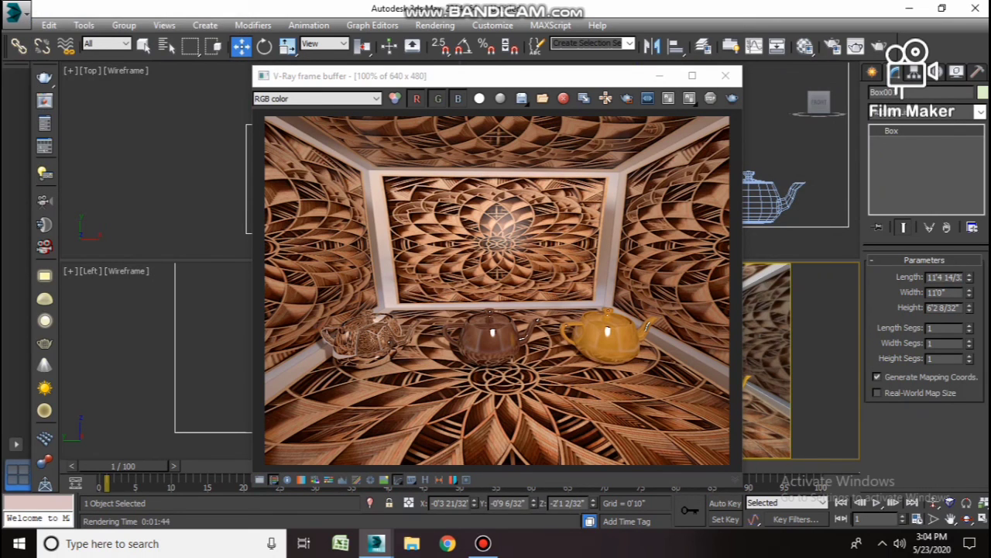
left_click(483, 544)
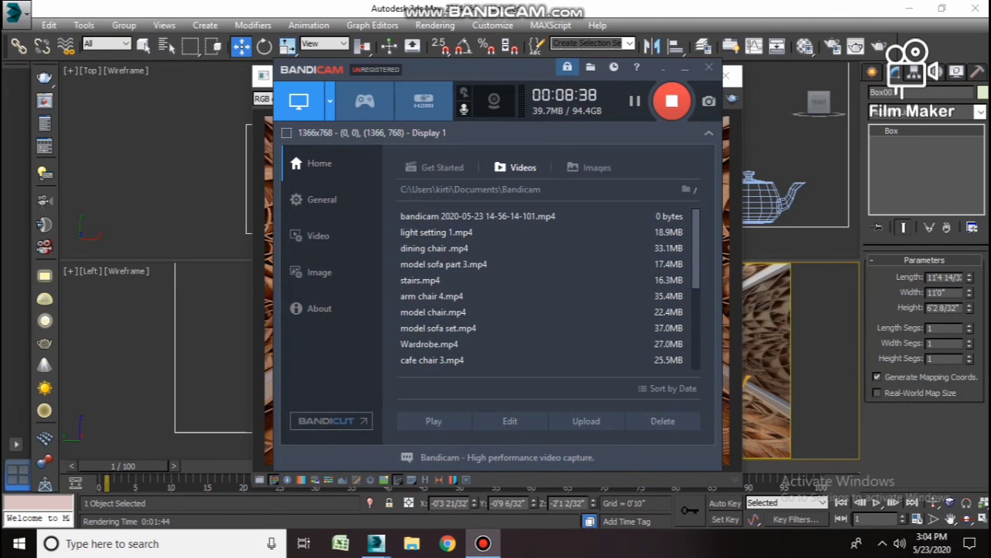